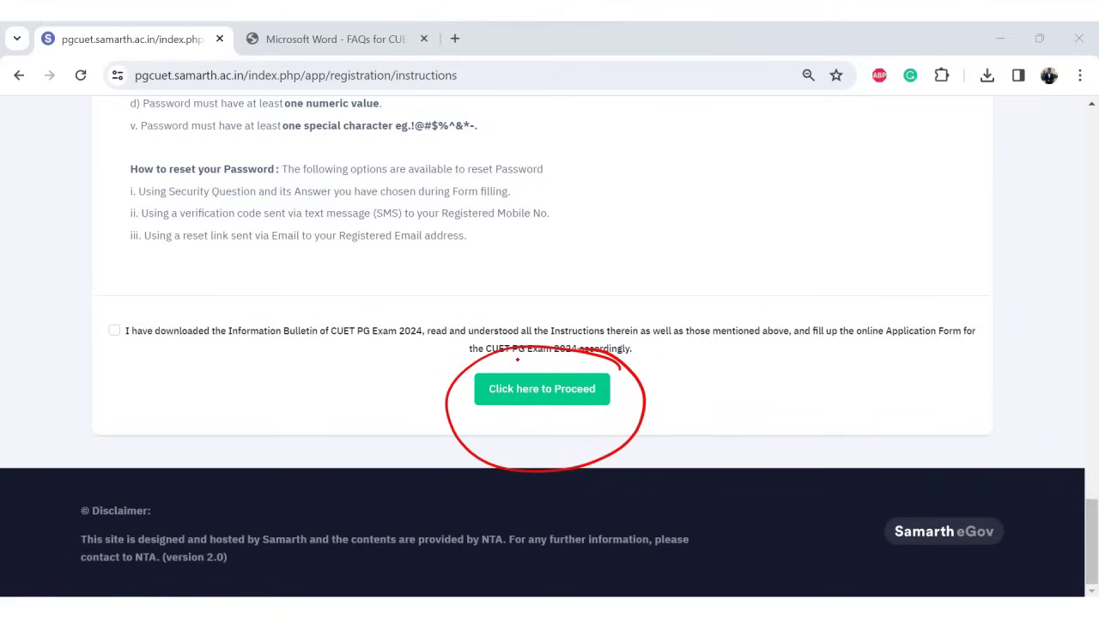
pyautogui.moveTo(125, 319)
pyautogui.mouseDown()
pyautogui.moveTo(110, 343)
pyautogui.moveTo(82, 344)
pyautogui.moveTo(126, 317)
pyautogui.mouseUp()
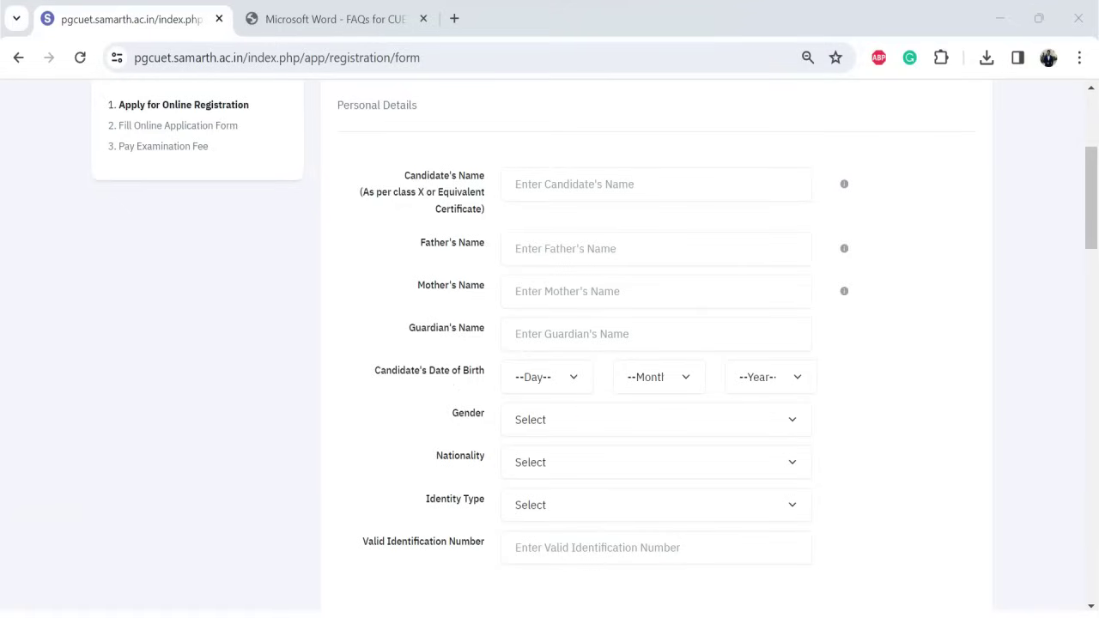
pyautogui.moveTo(654, 185)
pyautogui.mouseDown()
pyautogui.moveTo(698, 183)
pyautogui.moveTo(657, 200)
pyautogui.mouseUp()
pyautogui.moveTo(633, 248)
pyautogui.mouseDown()
pyautogui.moveTo(681, 243)
pyautogui.moveTo(641, 258)
pyautogui.mouseUp()
pyautogui.moveTo(549, 150); pyautogui.dragTo(548, 167)
pyautogui.moveTo(546, 146); pyautogui.dragTo(560, 154)
pyautogui.moveTo(561, 151); pyautogui.dragTo(562, 162)
pyautogui.click(563, 145)
pyautogui.moveTo(536, 244); pyautogui.dragTo(543, 254)
pyautogui.moveTo(550, 247); pyautogui.dragTo(547, 249)
pyautogui.moveTo(524, 196); pyautogui.dragTo(537, 196)
pyautogui.moveTo(524, 185); pyautogui.dragTo(567, 183)
pyautogui.moveTo(570, 182); pyautogui.dragTo(573, 194)
pyautogui.moveTo(576, 181); pyautogui.dragTo(589, 194)
pyautogui.moveTo(587, 187); pyautogui.dragTo(603, 194)
pyautogui.moveTo(607, 194)
pyautogui.mouseDown()
pyautogui.moveTo(614, 178)
pyautogui.moveTo(618, 195)
pyautogui.mouseUp()
pyautogui.moveTo(621, 178); pyautogui.dragTo(632, 175)
pyautogui.moveTo(557, 247); pyautogui.dragTo(606, 242)
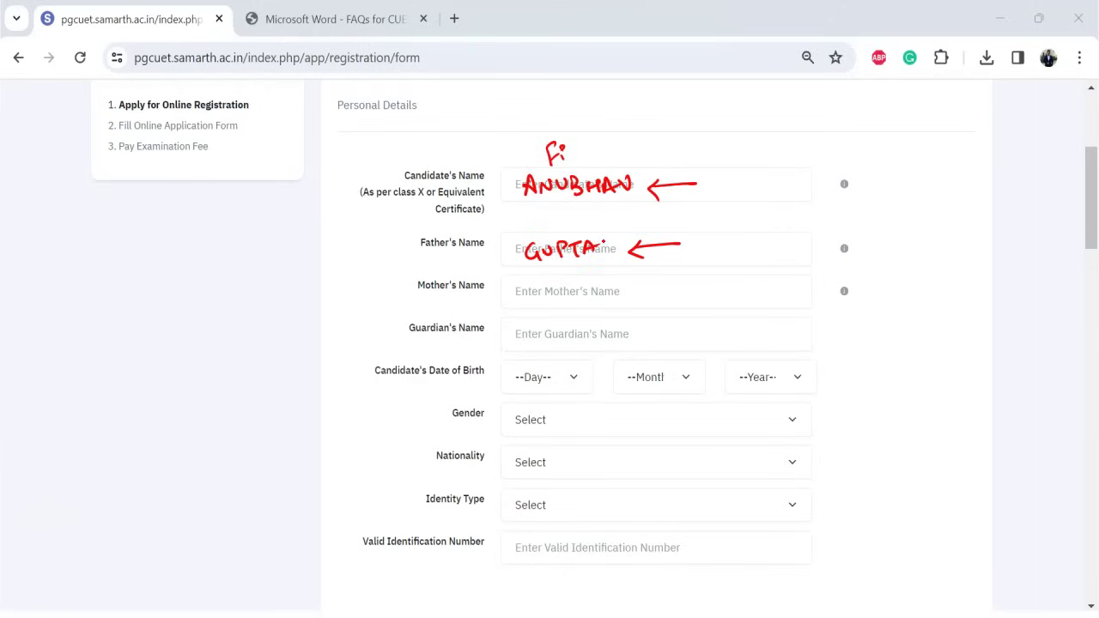
pyautogui.press('e')
pyautogui.moveTo(664, 190); pyautogui.dragTo(704, 186)
pyautogui.moveTo(673, 181)
pyautogui.mouseDown()
pyautogui.moveTo(662, 190)
pyautogui.moveTo(672, 199)
pyautogui.mouseUp()
pyautogui.moveTo(636, 250); pyautogui.dragTo(668, 252)
pyautogui.moveTo(640, 243)
pyautogui.mouseDown()
pyautogui.moveTo(631, 251)
pyautogui.moveTo(677, 294)
pyautogui.moveTo(632, 294)
pyautogui.mouseUp()
pyautogui.moveTo(632, 294); pyautogui.dragTo(685, 334)
pyautogui.moveTo(650, 341); pyautogui.dragTo(722, 333)
pyautogui.moveTo(718, 329); pyautogui.dragTo(713, 344)
pyautogui.moveTo(466, 401); pyautogui.dragTo(512, 378)
pyautogui.moveTo(504, 373); pyautogui.dragTo(509, 388)
pyautogui.moveTo(465, 444); pyautogui.dragTo(508, 425)
pyautogui.moveTo(500, 422); pyautogui.dragTo(507, 436)
pyautogui.moveTo(462, 484); pyautogui.dragTo(512, 464)
pyautogui.moveTo(512, 464); pyautogui.dragTo(509, 472)
pyautogui.moveTo(471, 523); pyautogui.dragTo(519, 506)
pyautogui.moveTo(520, 506); pyautogui.dragTo(515, 513)
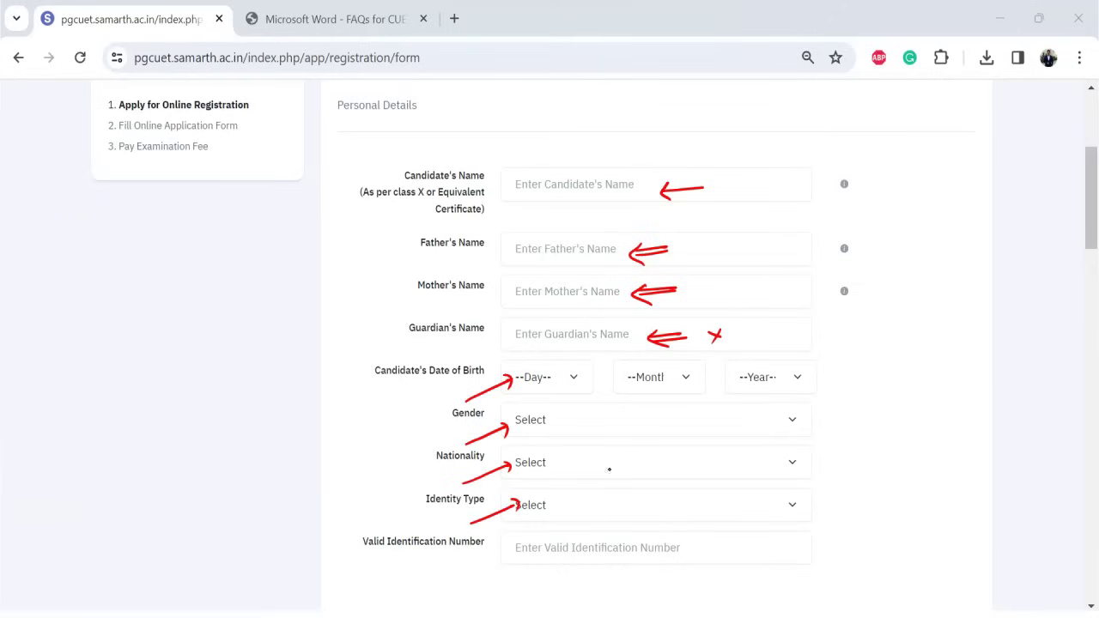
pyautogui.moveTo(467, 581); pyautogui.dragTo(516, 562)
pyautogui.moveTo(509, 554); pyautogui.dragTo(515, 571)
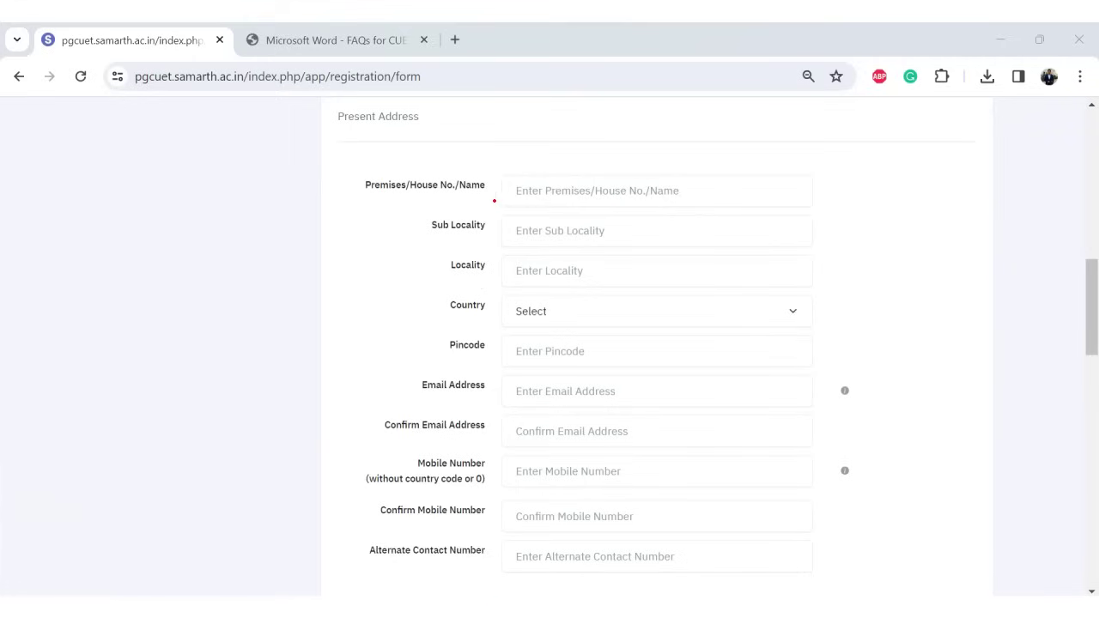
pyautogui.moveTo(696, 190)
pyautogui.mouseDown()
pyautogui.moveTo(747, 187)
pyautogui.moveTo(689, 190)
pyautogui.mouseUp()
pyautogui.moveTo(689, 190); pyautogui.dragTo(703, 197)
pyautogui.moveTo(626, 229)
pyautogui.mouseDown()
pyautogui.moveTo(668, 225)
pyautogui.moveTo(634, 242)
pyautogui.moveTo(621, 266)
pyautogui.mouseUp()
pyautogui.moveTo(600, 262); pyautogui.dragTo(598, 298)
pyautogui.moveTo(574, 298); pyautogui.dragTo(566, 312)
pyautogui.moveTo(586, 349)
pyautogui.mouseDown()
pyautogui.moveTo(627, 340)
pyautogui.moveTo(593, 353)
pyautogui.mouseUp()
pyautogui.moveTo(625, 389)
pyautogui.mouseDown()
pyautogui.moveTo(655, 381)
pyautogui.moveTo(633, 395)
pyautogui.mouseUp()
pyautogui.moveTo(636, 434)
pyautogui.mouseDown()
pyautogui.moveTo(689, 418)
pyautogui.moveTo(634, 433)
pyautogui.moveTo(651, 439)
pyautogui.mouseUp()
pyautogui.moveTo(627, 478)
pyautogui.mouseDown()
pyautogui.moveTo(666, 464)
pyautogui.moveTo(640, 483)
pyautogui.mouseUp()
pyautogui.moveTo(635, 522)
pyautogui.mouseDown()
pyautogui.moveTo(679, 508)
pyautogui.moveTo(637, 520)
pyautogui.moveTo(655, 527)
pyautogui.mouseUp()
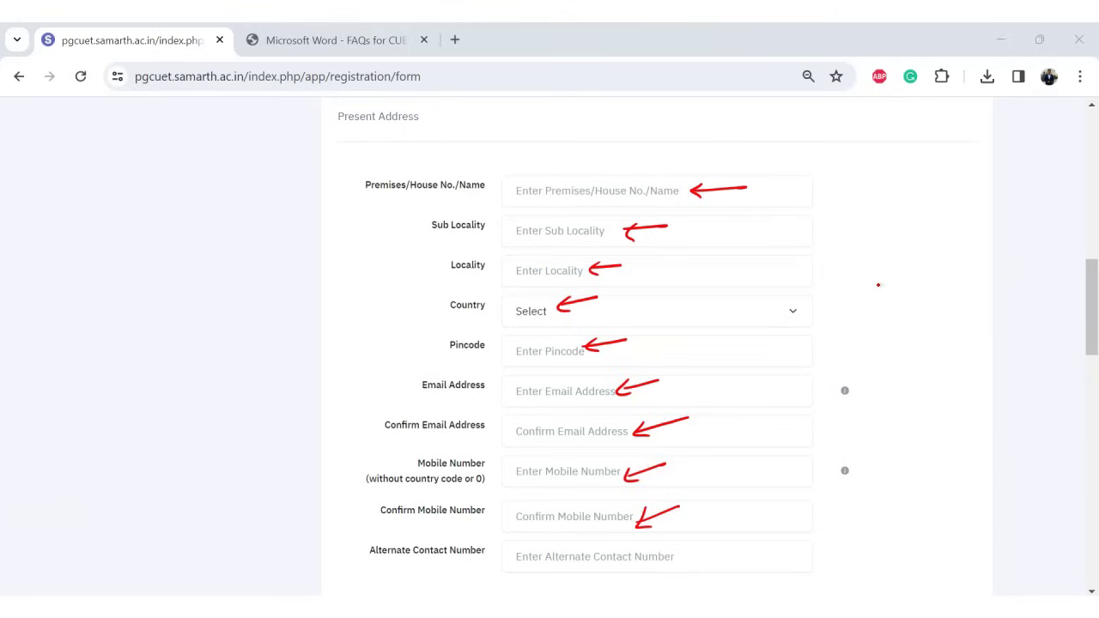
pyautogui.moveTo(347, 372)
pyautogui.mouseDown()
pyautogui.moveTo(359, 367)
pyautogui.moveTo(333, 389)
pyautogui.moveTo(332, 375)
pyautogui.mouseUp()
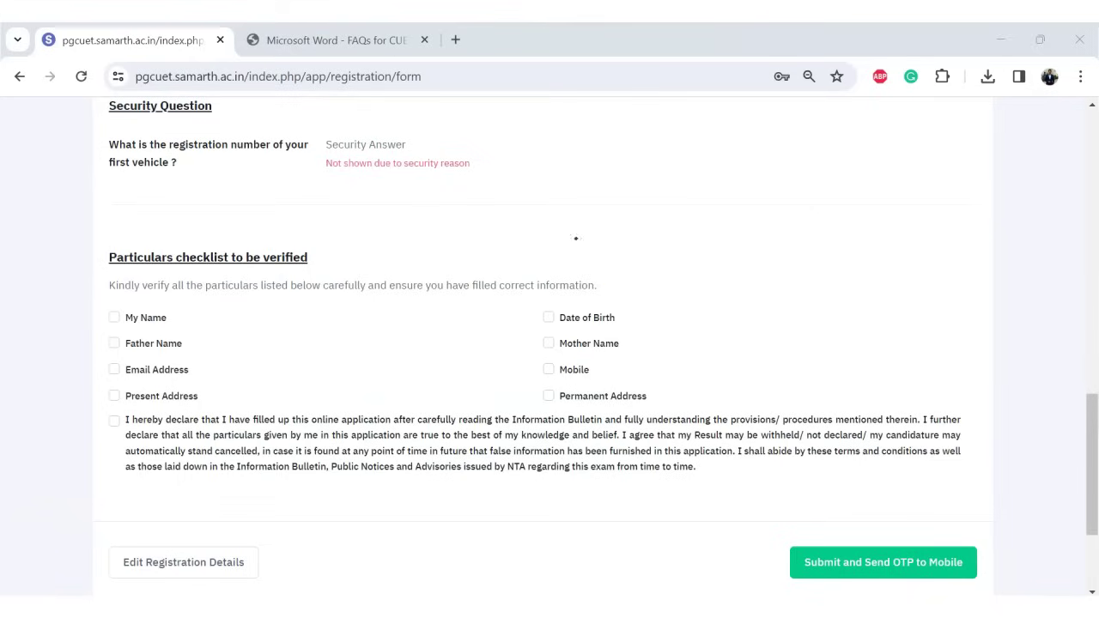
pyautogui.moveTo(103, 303)
pyautogui.mouseDown()
pyautogui.moveTo(82, 378)
pyautogui.moveTo(77, 486)
pyautogui.mouseUp()
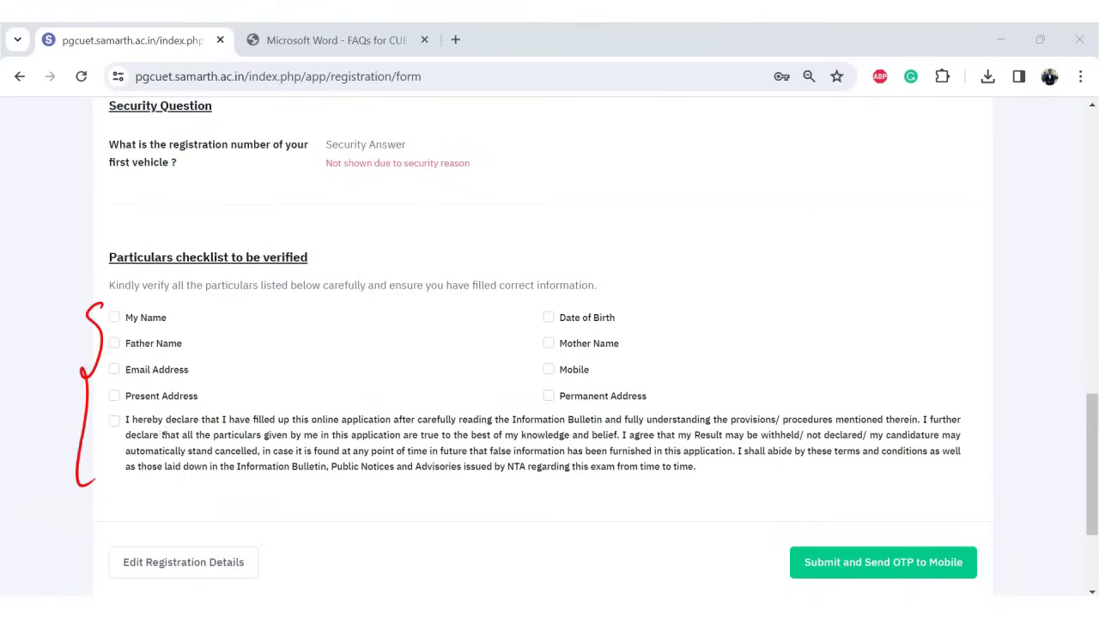
pyautogui.moveTo(746, 303); pyautogui.dragTo(803, 376)
pyautogui.moveTo(792, 413); pyautogui.dragTo(753, 491)
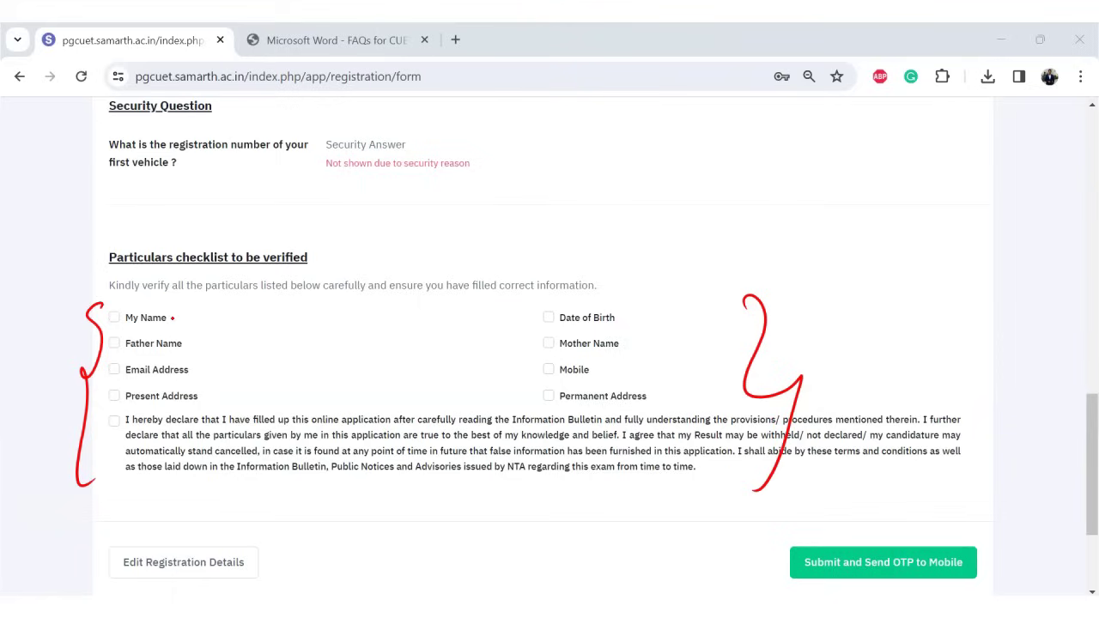
pyautogui.moveTo(110, 317); pyautogui.dragTo(135, 304)
pyautogui.moveTo(111, 341); pyautogui.dragTo(135, 331)
pyautogui.moveTo(113, 369); pyautogui.dragTo(138, 356)
pyautogui.moveTo(110, 394); pyautogui.dragTo(138, 380)
pyautogui.moveTo(536, 314); pyautogui.dragTo(568, 299)
pyautogui.moveTo(539, 343); pyautogui.dragTo(572, 330)
pyautogui.moveTo(543, 371); pyautogui.dragTo(573, 360)
pyautogui.moveTo(544, 396); pyautogui.dragTo(572, 387)
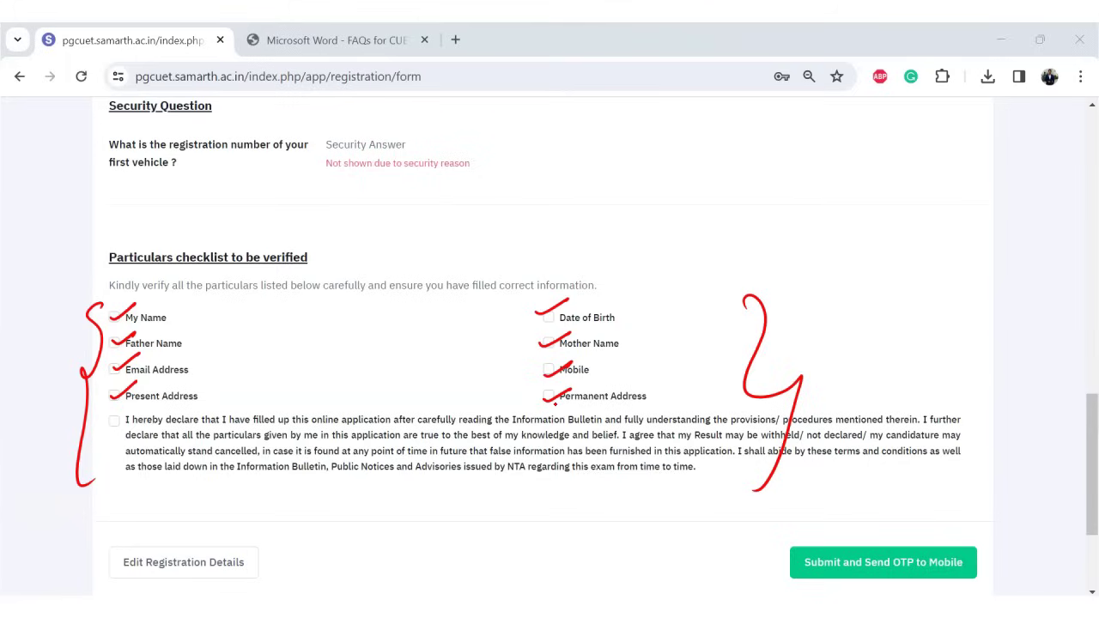
pyautogui.moveTo(110, 412)
pyautogui.mouseDown()
pyautogui.moveTo(116, 426)
pyautogui.moveTo(148, 404)
pyautogui.mouseUp()
pyautogui.moveTo(960, 530)
pyautogui.mouseDown()
pyautogui.moveTo(789, 594)
pyautogui.moveTo(873, 510)
pyautogui.mouseUp()
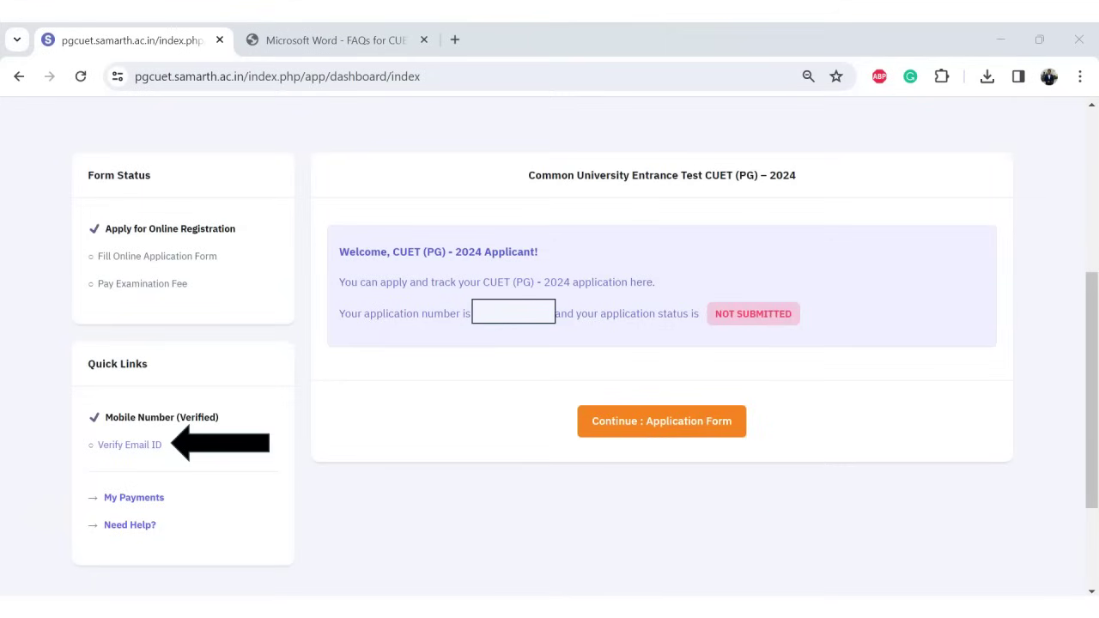
pyautogui.moveTo(479, 377)
pyautogui.mouseDown()
pyautogui.moveTo(515, 330)
pyautogui.moveTo(523, 338)
pyautogui.mouseUp()
pyautogui.moveTo(754, 277); pyautogui.dragTo(764, 292)
pyautogui.moveTo(154, 439)
pyautogui.mouseDown()
pyautogui.moveTo(80, 441)
pyautogui.moveTo(165, 437)
pyautogui.mouseUp()
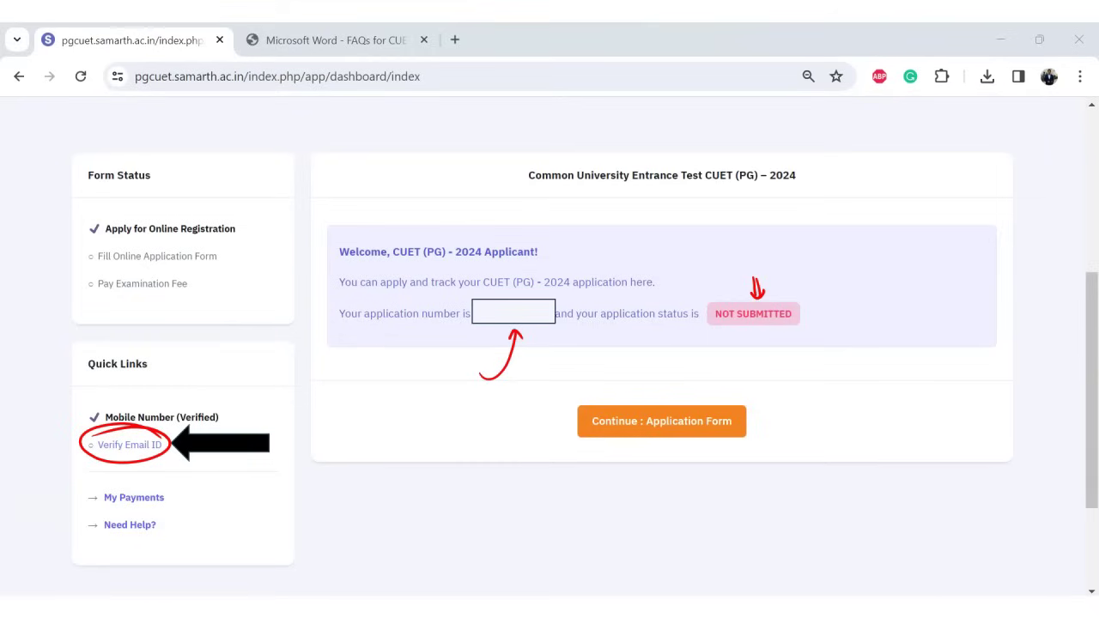
pyautogui.moveTo(511, 440)
pyautogui.mouseDown()
pyautogui.moveTo(560, 419)
pyautogui.moveTo(548, 439)
pyautogui.mouseUp()
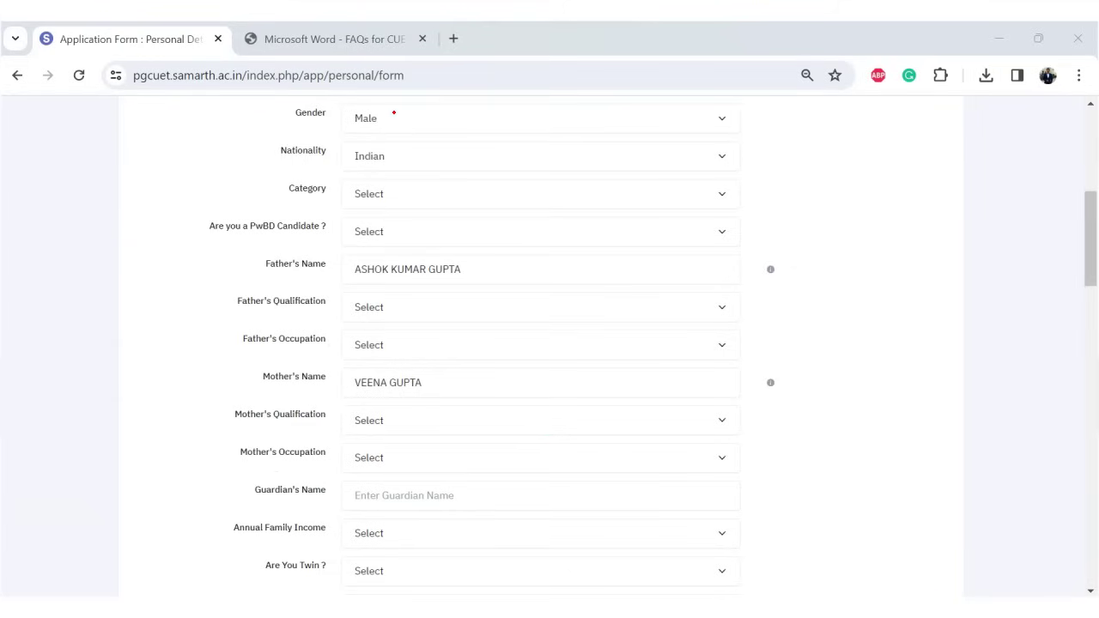
pyautogui.moveTo(396, 120)
pyautogui.mouseDown()
pyautogui.moveTo(439, 115)
pyautogui.moveTo(409, 129)
pyautogui.moveTo(434, 151)
pyautogui.mouseUp()
pyautogui.moveTo(404, 149)
pyautogui.mouseDown()
pyautogui.moveTo(396, 154)
pyautogui.moveTo(442, 192)
pyautogui.moveTo(397, 193)
pyautogui.mouseUp()
pyautogui.moveTo(398, 193); pyautogui.dragTo(409, 199)
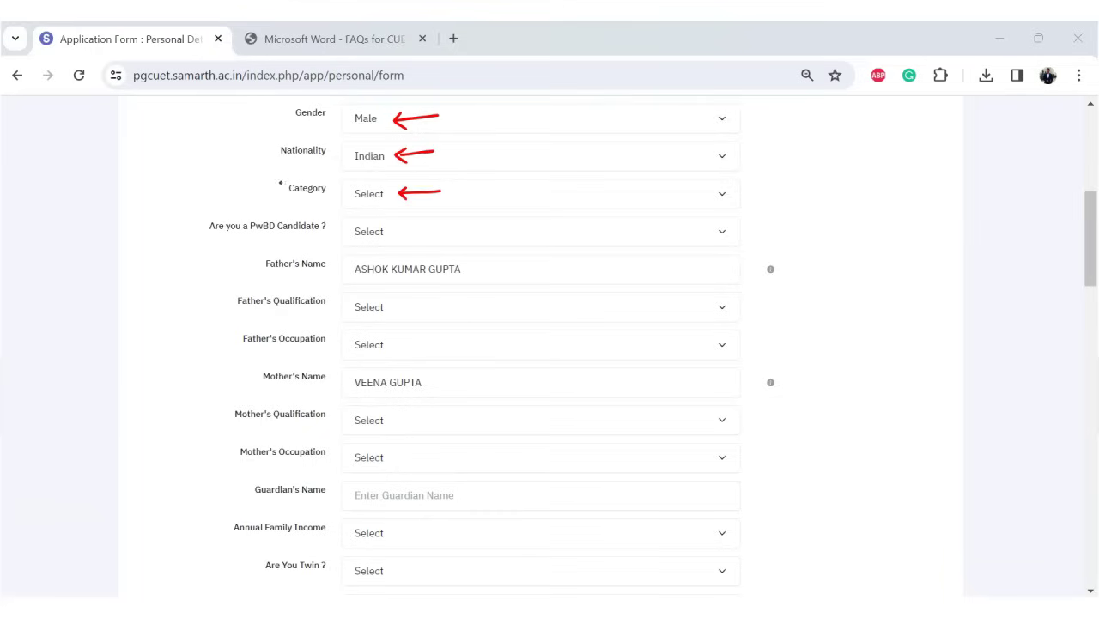
pyautogui.moveTo(407, 228)
pyautogui.mouseDown()
pyautogui.moveTo(444, 227)
pyautogui.moveTo(405, 229)
pyautogui.mouseUp()
pyautogui.moveTo(404, 229); pyautogui.dragTo(420, 237)
pyautogui.moveTo(481, 272)
pyautogui.mouseDown()
pyautogui.moveTo(518, 268)
pyautogui.moveTo(479, 274)
pyautogui.mouseUp()
pyautogui.moveTo(479, 273); pyautogui.dragTo(494, 285)
pyautogui.moveTo(399, 308)
pyautogui.mouseDown()
pyautogui.moveTo(432, 306)
pyautogui.moveTo(396, 309)
pyautogui.moveTo(425, 340)
pyautogui.moveTo(396, 342)
pyautogui.mouseUp()
pyautogui.moveTo(396, 341); pyautogui.dragTo(412, 349)
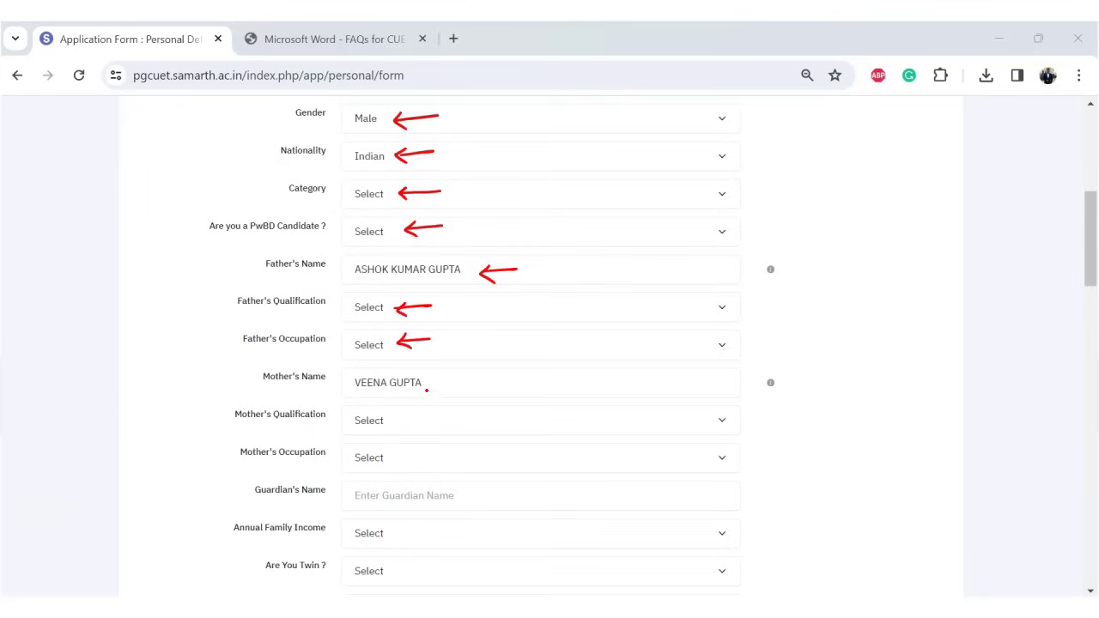
pyautogui.moveTo(397, 420)
pyautogui.mouseDown()
pyautogui.moveTo(430, 419)
pyautogui.moveTo(393, 420)
pyautogui.mouseUp()
pyautogui.moveTo(393, 420)
pyautogui.mouseDown()
pyautogui.moveTo(439, 452)
pyautogui.moveTo(396, 457)
pyautogui.mouseUp()
pyautogui.moveTo(396, 457); pyautogui.dragTo(418, 461)
pyautogui.moveTo(233, 534)
pyautogui.mouseDown()
pyautogui.moveTo(329, 513)
pyautogui.moveTo(221, 525)
pyautogui.moveTo(228, 541)
pyautogui.mouseUp()
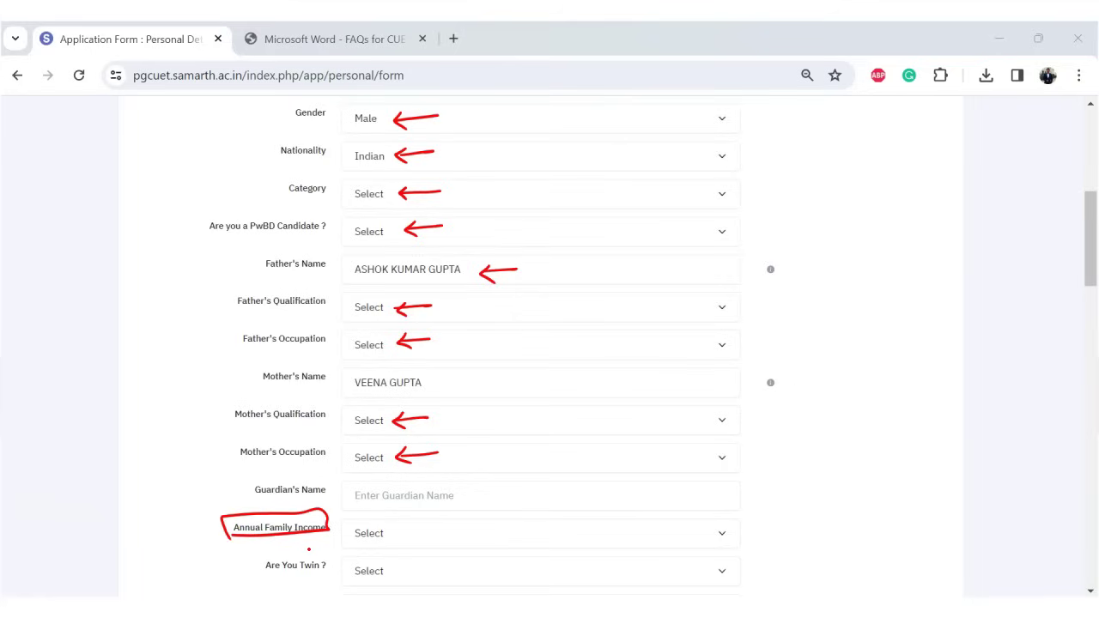
pyautogui.moveTo(328, 557)
pyautogui.mouseDown()
pyautogui.moveTo(263, 569)
pyautogui.moveTo(326, 551)
pyautogui.mouseUp()
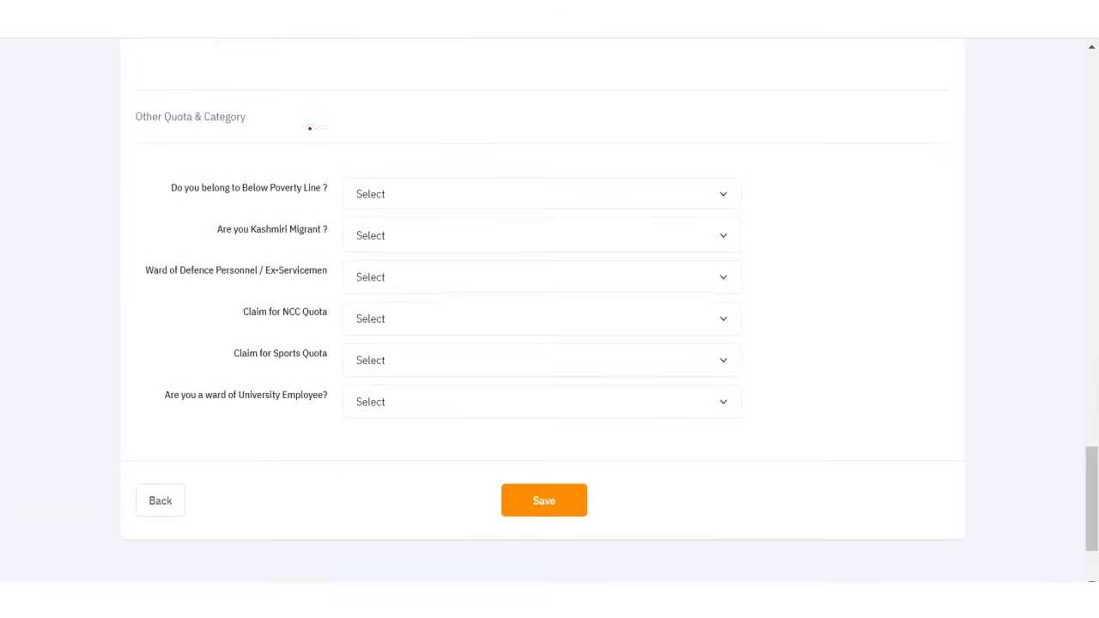
pyautogui.moveTo(401, 194)
pyautogui.mouseDown()
pyautogui.moveTo(453, 190)
pyautogui.moveTo(398, 194)
pyautogui.moveTo(451, 230)
pyautogui.moveTo(400, 238)
pyautogui.mouseUp()
pyautogui.moveTo(400, 238); pyautogui.dragTo(420, 247)
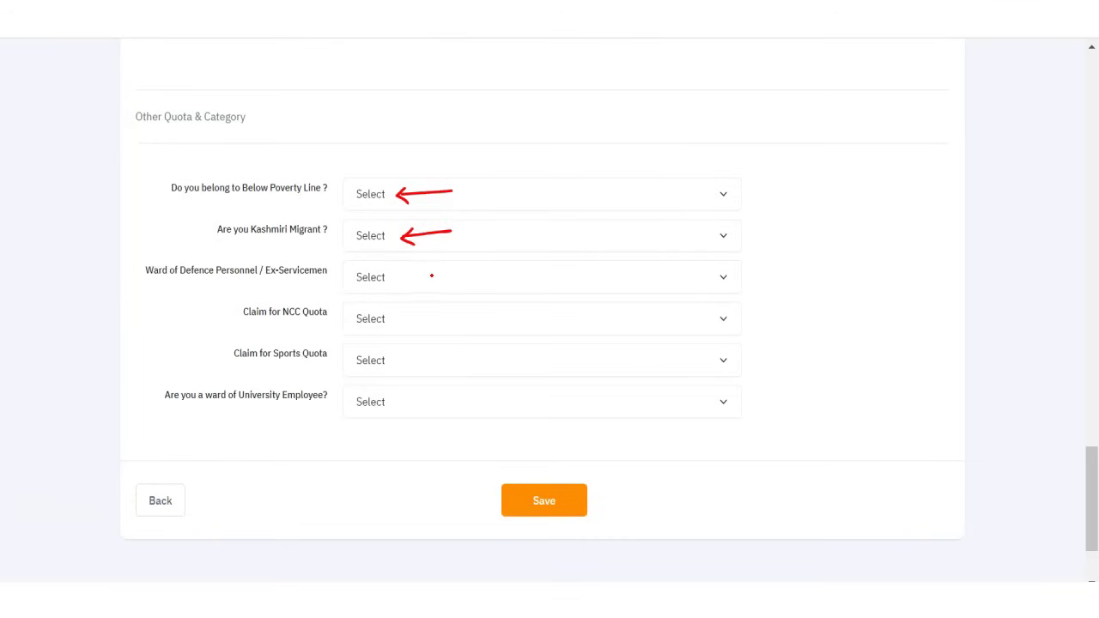
pyautogui.moveTo(416, 279)
pyautogui.mouseDown()
pyautogui.moveTo(461, 274)
pyautogui.moveTo(412, 279)
pyautogui.mouseUp()
pyautogui.moveTo(413, 279)
pyautogui.mouseDown()
pyautogui.moveTo(450, 314)
pyautogui.moveTo(400, 321)
pyautogui.moveTo(421, 331)
pyautogui.mouseUp()
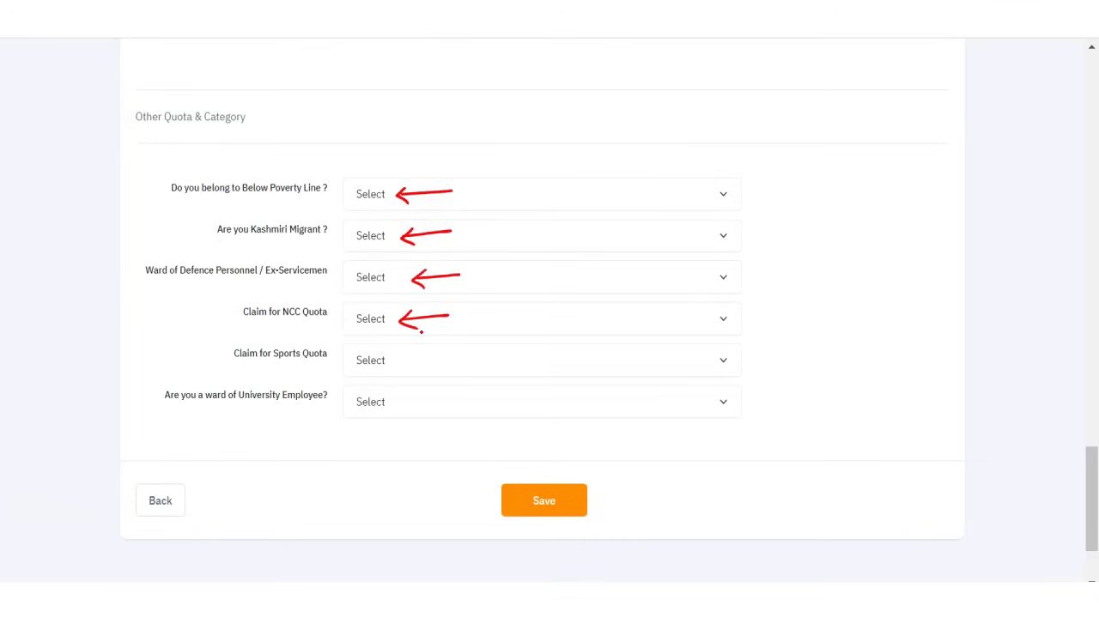
pyautogui.moveTo(415, 360); pyautogui.dragTo(413, 371)
pyautogui.moveTo(418, 401)
pyautogui.mouseDown()
pyautogui.moveTo(465, 399)
pyautogui.moveTo(423, 409)
pyautogui.mouseUp()
pyautogui.moveTo(596, 471)
pyautogui.mouseDown()
pyautogui.moveTo(541, 464)
pyautogui.moveTo(609, 495)
pyautogui.moveTo(613, 475)
pyautogui.mouseUp()
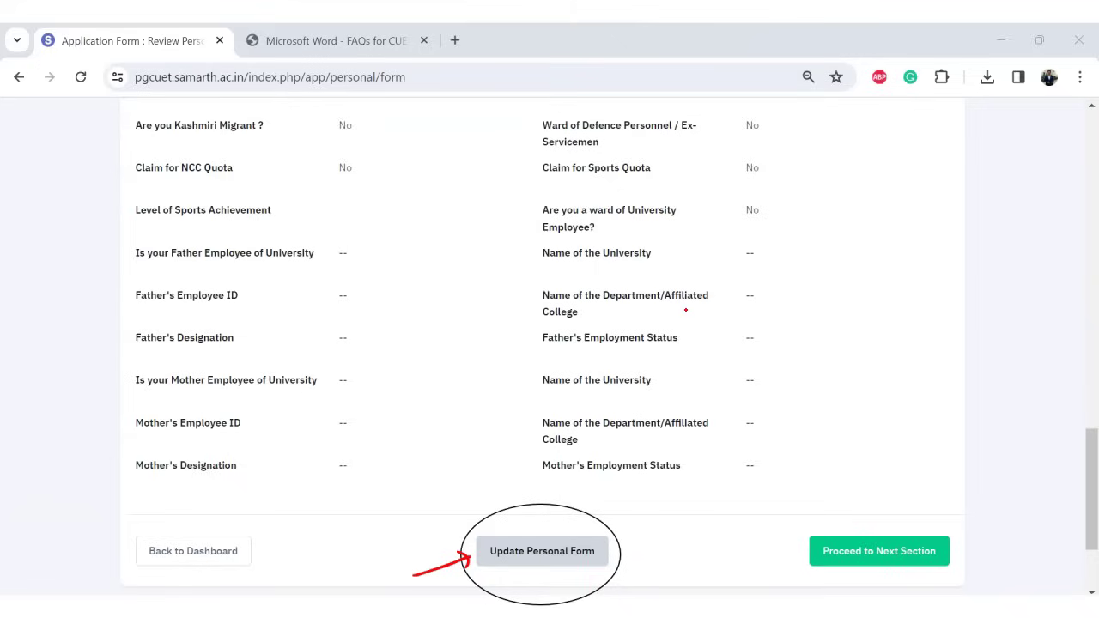
pyautogui.moveTo(866, 517)
pyautogui.mouseDown()
pyautogui.moveTo(882, 532)
pyautogui.moveTo(867, 534)
pyautogui.mouseUp()
pyautogui.moveTo(651, 486)
pyautogui.mouseDown()
pyautogui.moveTo(559, 535)
pyautogui.moveTo(579, 532)
pyautogui.mouseUp()
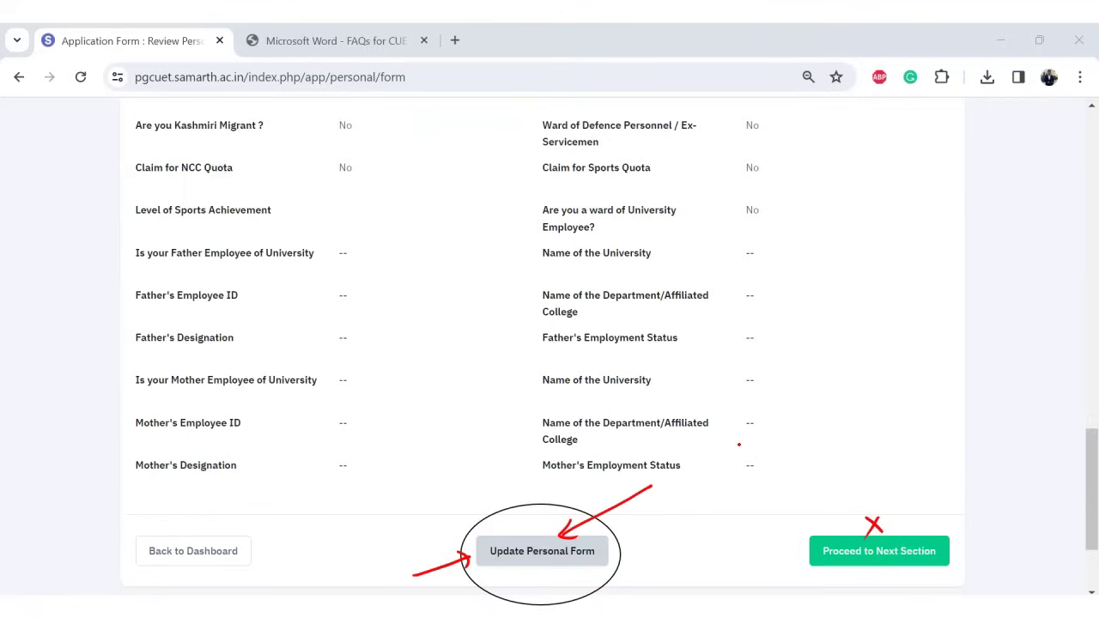
pyautogui.moveTo(750, 571); pyautogui.dragTo(803, 567)
pyautogui.moveTo(792, 554); pyautogui.dragTo(794, 575)
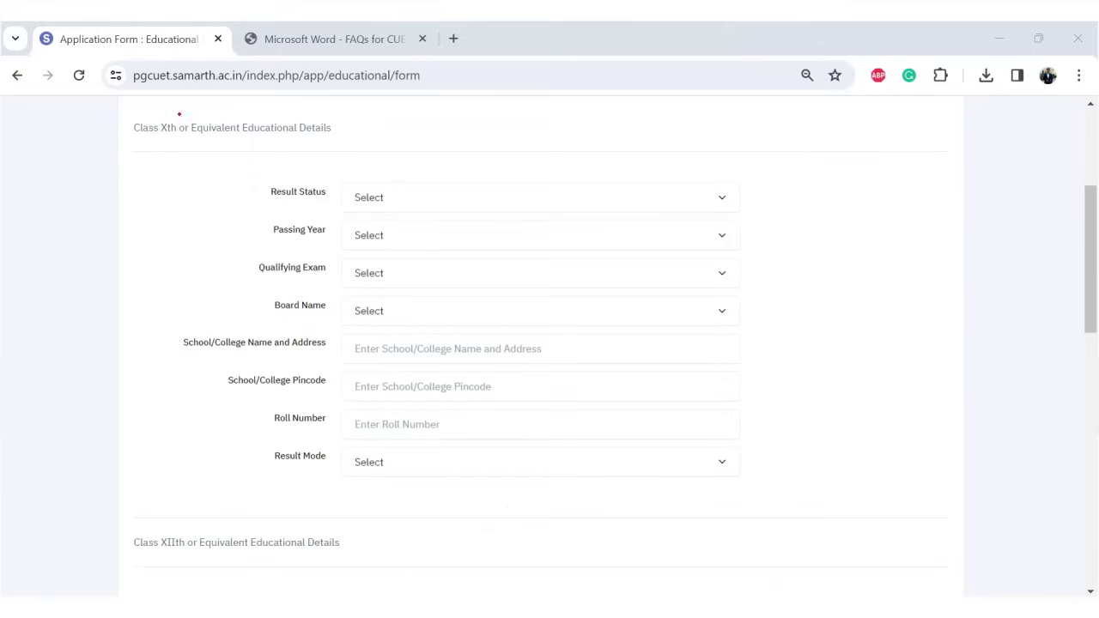
pyautogui.moveTo(139, 136); pyautogui.dragTo(207, 133)
pyautogui.moveTo(447, 199)
pyautogui.mouseDown()
pyautogui.moveTo(408, 198)
pyautogui.moveTo(457, 233)
pyautogui.moveTo(415, 246)
pyautogui.moveTo(444, 273)
pyautogui.moveTo(397, 272)
pyautogui.moveTo(414, 279)
pyautogui.mouseUp()
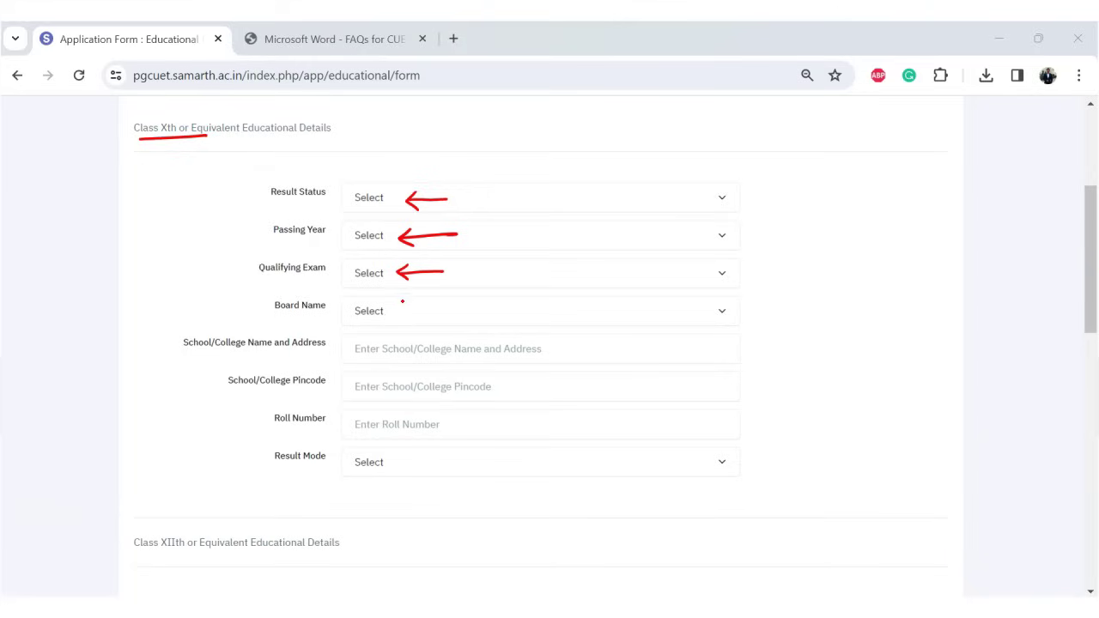
pyautogui.moveTo(402, 313)
pyautogui.mouseDown()
pyautogui.moveTo(447, 311)
pyautogui.moveTo(416, 323)
pyautogui.mouseUp()
pyautogui.moveTo(512, 305); pyautogui.dragTo(513, 323)
pyautogui.moveTo(516, 304)
pyautogui.mouseDown()
pyautogui.moveTo(515, 322)
pyautogui.moveTo(554, 313)
pyautogui.mouseUp()
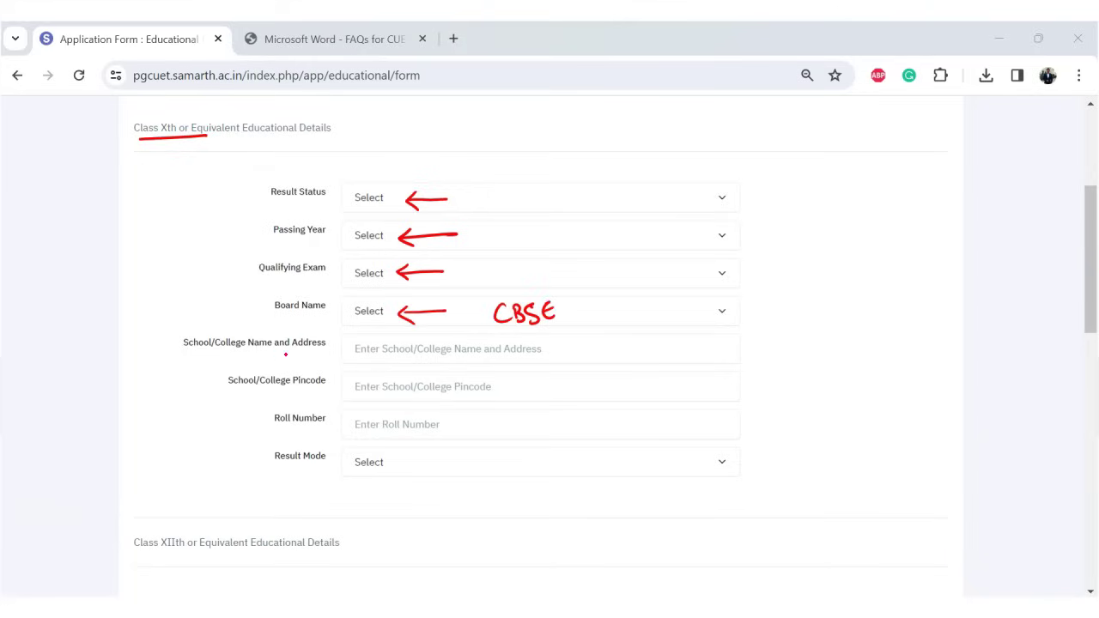
pyautogui.moveTo(300, 363)
pyautogui.mouseDown()
pyautogui.moveTo(345, 351)
pyautogui.moveTo(338, 360)
pyautogui.mouseUp()
pyautogui.moveTo(292, 406); pyautogui.dragTo(337, 392)
pyautogui.moveTo(327, 386); pyautogui.dragTo(333, 401)
pyautogui.moveTo(305, 437); pyautogui.dragTo(344, 427)
pyautogui.moveTo(337, 421); pyautogui.dragTo(340, 437)
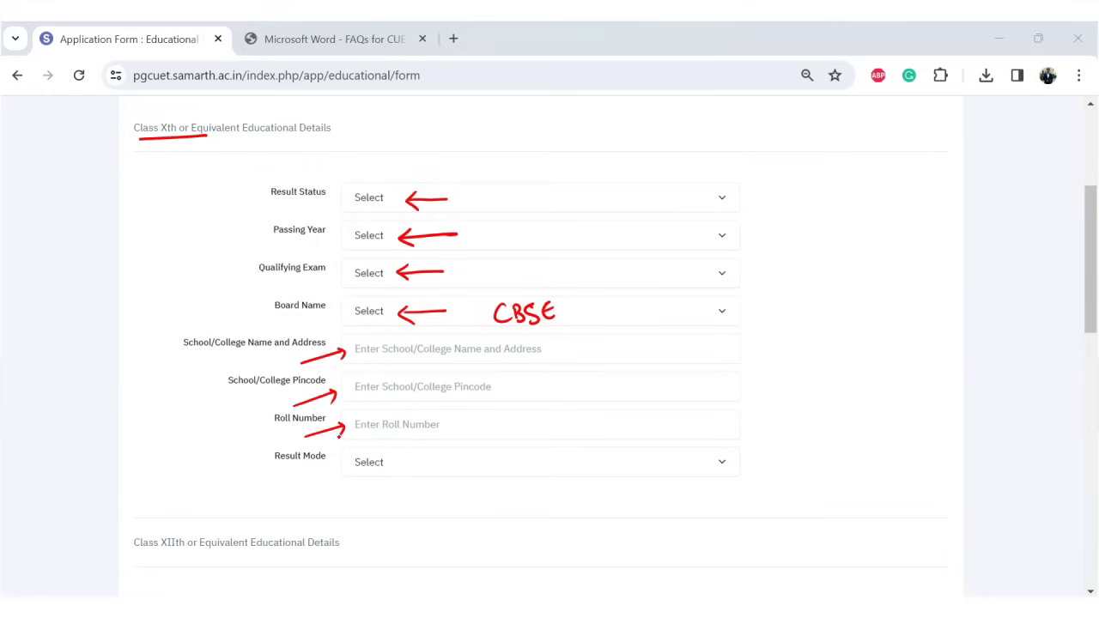
pyautogui.moveTo(569, 308)
pyautogui.mouseDown()
pyautogui.moveTo(496, 292)
pyautogui.moveTo(537, 283)
pyautogui.mouseUp()
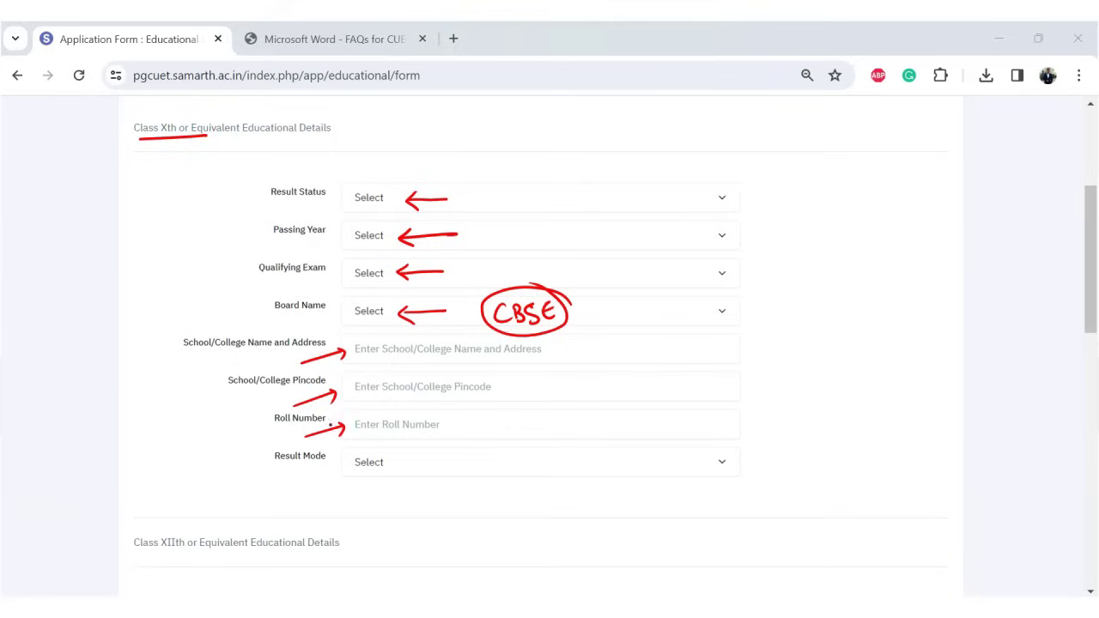
pyautogui.moveTo(292, 480); pyautogui.dragTo(334, 468)
pyautogui.moveTo(328, 465); pyautogui.dragTo(341, 481)
pyautogui.moveTo(801, 336)
pyautogui.mouseDown()
pyautogui.moveTo(798, 366)
pyautogui.moveTo(850, 315)
pyautogui.mouseUp()
pyautogui.moveTo(842, 321)
pyautogui.mouseDown()
pyautogui.moveTo(867, 306)
pyautogui.moveTo(864, 323)
pyautogui.mouseUp()
pyautogui.moveTo(898, 275)
pyautogui.mouseDown()
pyautogui.moveTo(901, 301)
pyautogui.moveTo(955, 253)
pyautogui.moveTo(969, 254)
pyautogui.mouseUp()
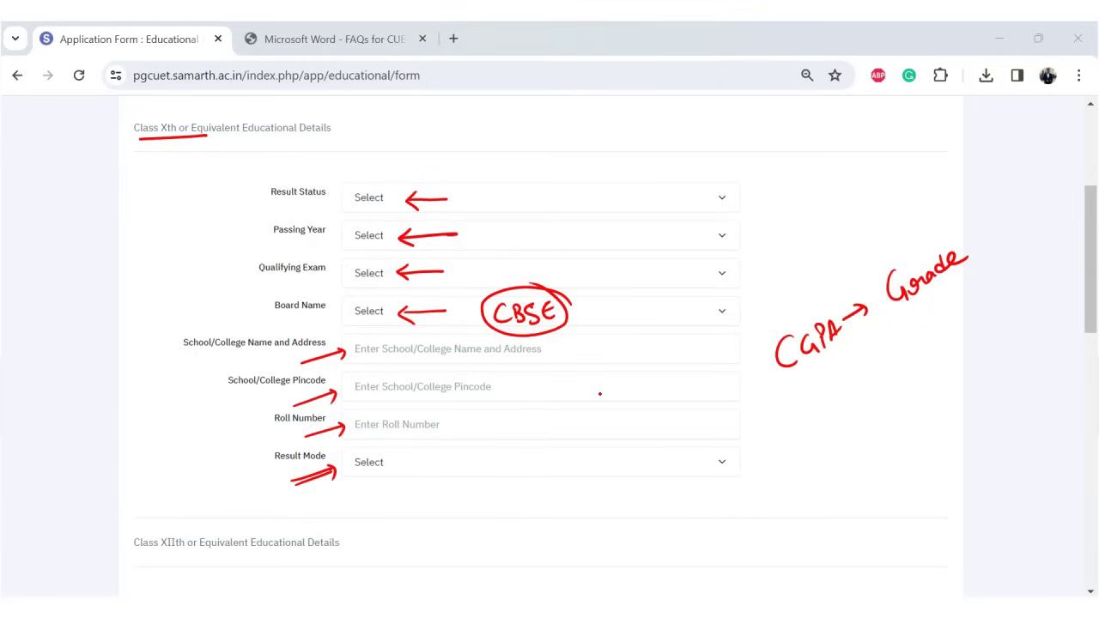
pyautogui.moveTo(176, 114)
pyautogui.mouseDown()
pyautogui.moveTo(144, 113)
pyautogui.moveTo(203, 167)
pyautogui.moveTo(176, 111)
pyautogui.mouseUp()
pyautogui.moveTo(172, 511)
pyautogui.mouseDown()
pyautogui.moveTo(318, 573)
pyautogui.moveTo(143, 504)
pyautogui.mouseUp()
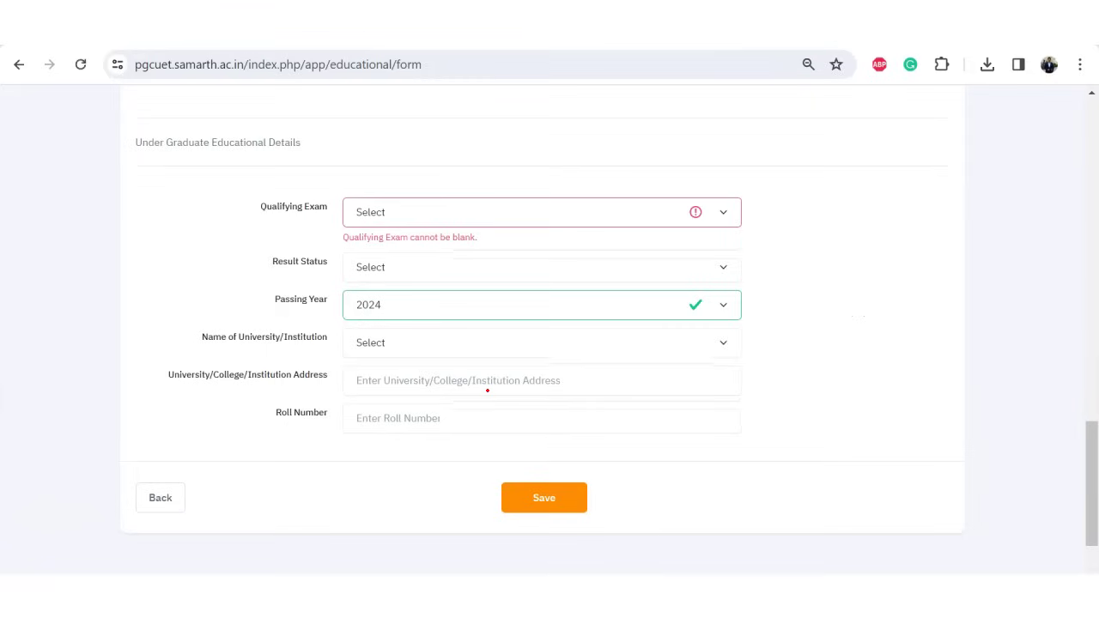
pyautogui.moveTo(146, 156); pyautogui.dragTo(292, 157)
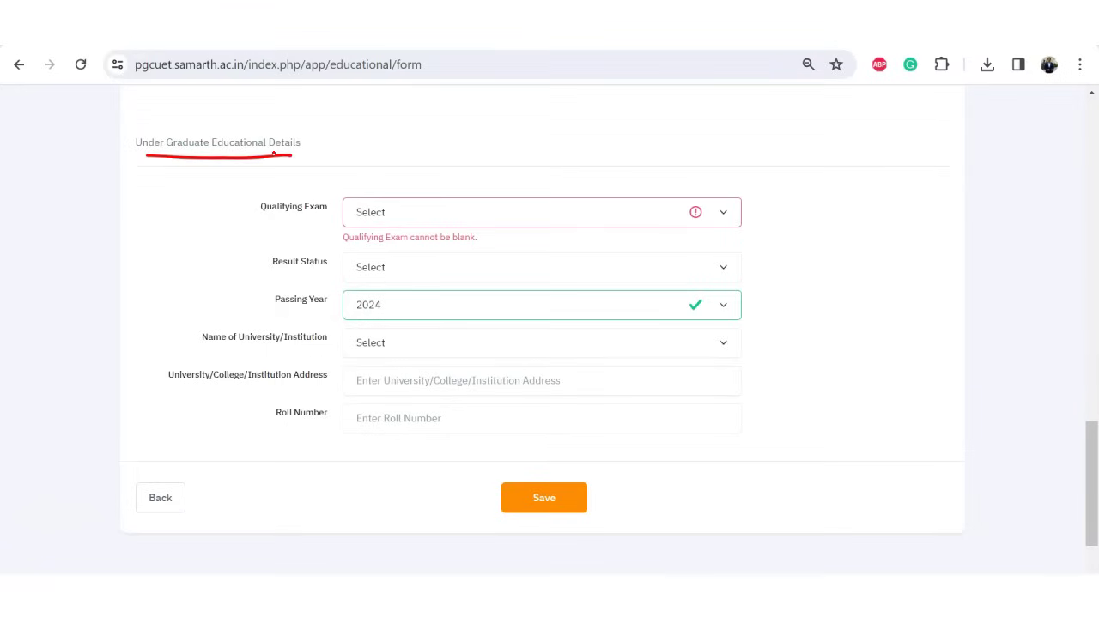
pyautogui.moveTo(303, 239)
pyautogui.mouseDown()
pyautogui.moveTo(342, 222)
pyautogui.moveTo(338, 231)
pyautogui.mouseUp()
pyautogui.moveTo(427, 170)
pyautogui.mouseDown()
pyautogui.moveTo(429, 189)
pyautogui.moveTo(471, 189)
pyautogui.moveTo(525, 175)
pyautogui.moveTo(547, 153)
pyautogui.moveTo(541, 182)
pyautogui.mouseUp()
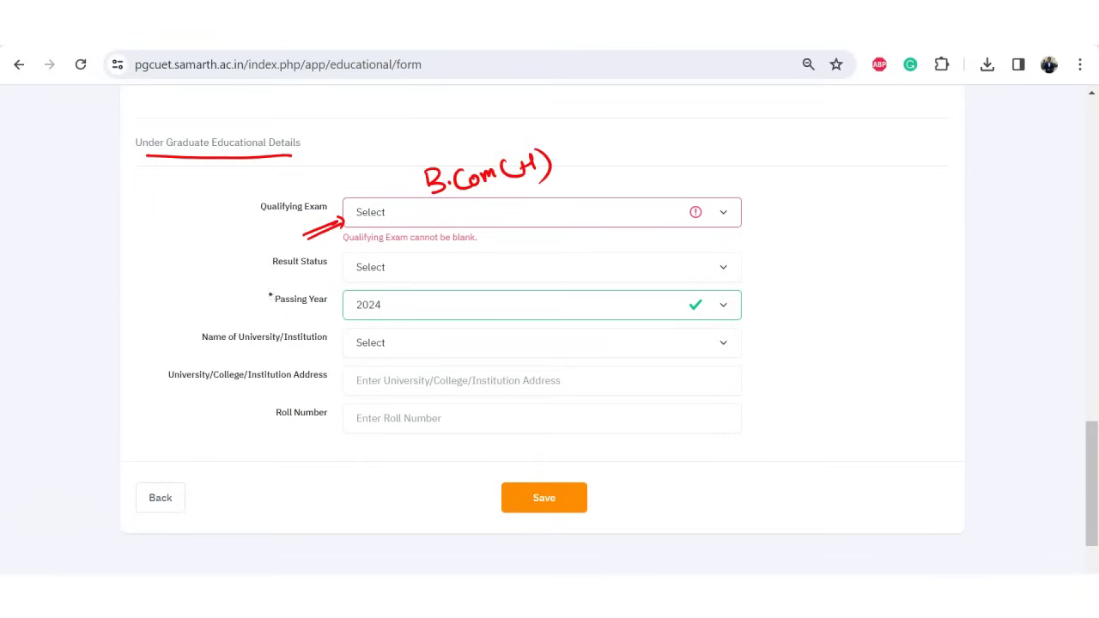
pyautogui.moveTo(293, 319); pyautogui.dragTo(335, 311)
pyautogui.moveTo(301, 360)
pyautogui.mouseDown()
pyautogui.moveTo(345, 345)
pyautogui.moveTo(340, 355)
pyautogui.mouseUp()
pyautogui.moveTo(319, 401)
pyautogui.mouseDown()
pyautogui.moveTo(376, 379)
pyautogui.moveTo(369, 389)
pyautogui.mouseUp()
pyautogui.moveTo(316, 457)
pyautogui.mouseDown()
pyautogui.moveTo(392, 421)
pyautogui.moveTo(337, 461)
pyautogui.moveTo(395, 429)
pyautogui.mouseUp()
pyautogui.moveTo(383, 417); pyautogui.dragTo(394, 439)
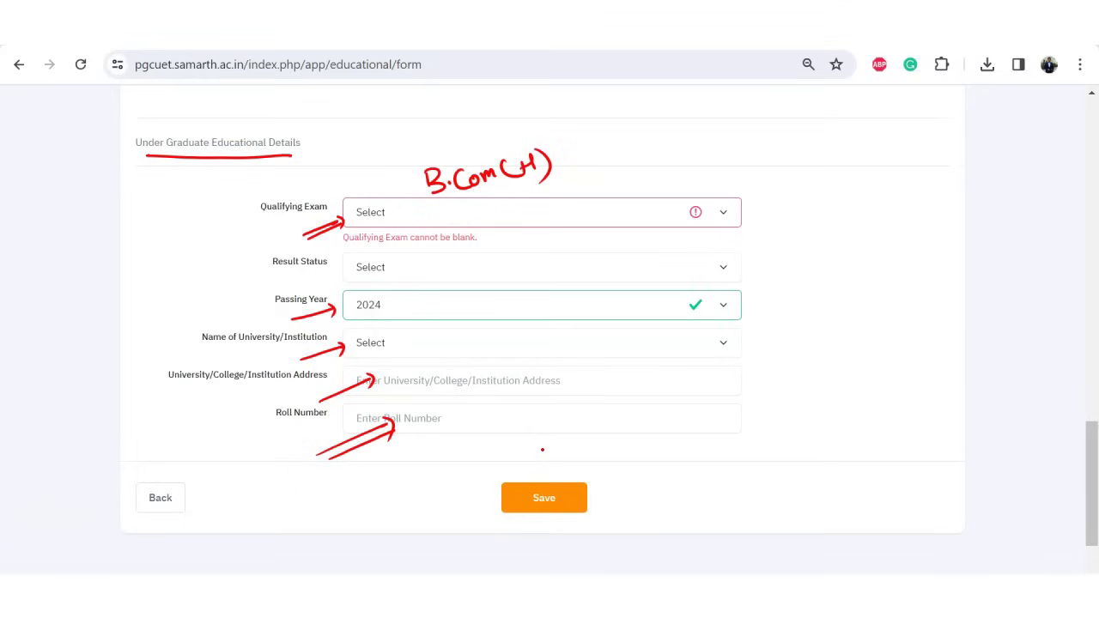
pyautogui.moveTo(613, 495)
pyautogui.mouseDown()
pyautogui.moveTo(481, 472)
pyautogui.moveTo(614, 545)
pyautogui.moveTo(601, 468)
pyautogui.mouseUp()
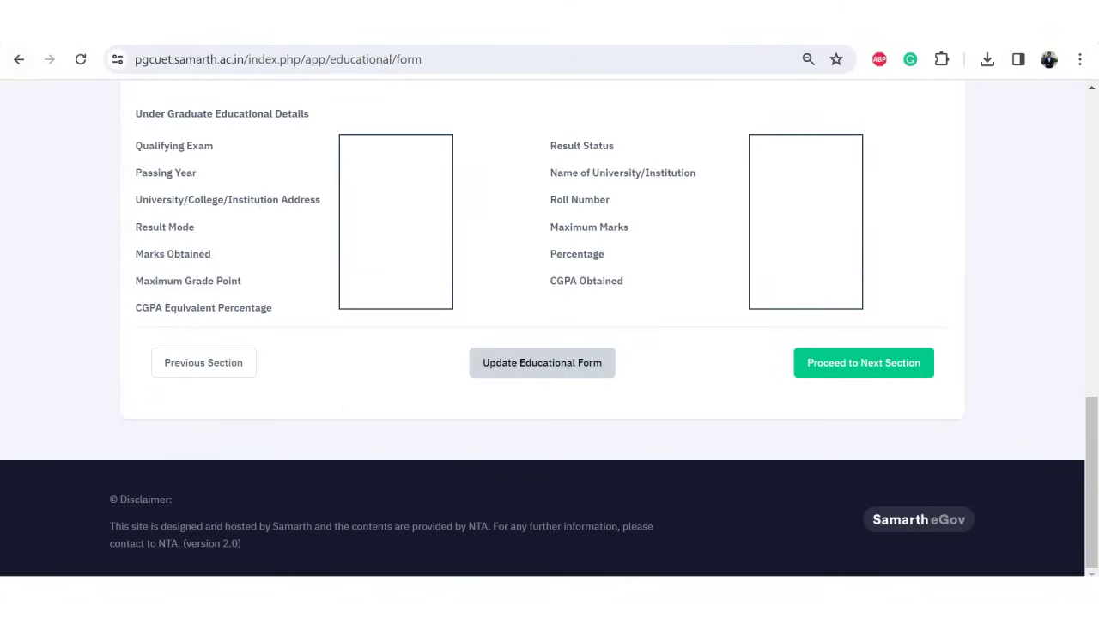
pyautogui.moveTo(740, 379)
pyautogui.mouseDown()
pyautogui.moveTo(790, 364)
pyautogui.moveTo(783, 379)
pyautogui.mouseUp()
pyautogui.moveTo(392, 157); pyautogui.dragTo(390, 150)
pyautogui.moveTo(363, 194)
pyautogui.mouseDown()
pyautogui.moveTo(364, 204)
pyautogui.moveTo(423, 177)
pyautogui.mouseUp()
pyautogui.moveTo(767, 172)
pyautogui.mouseDown()
pyautogui.moveTo(778, 197)
pyautogui.moveTo(791, 194)
pyautogui.mouseUp()
pyautogui.moveTo(792, 172)
pyautogui.mouseDown()
pyautogui.moveTo(816, 176)
pyautogui.moveTo(829, 148)
pyautogui.mouseUp()
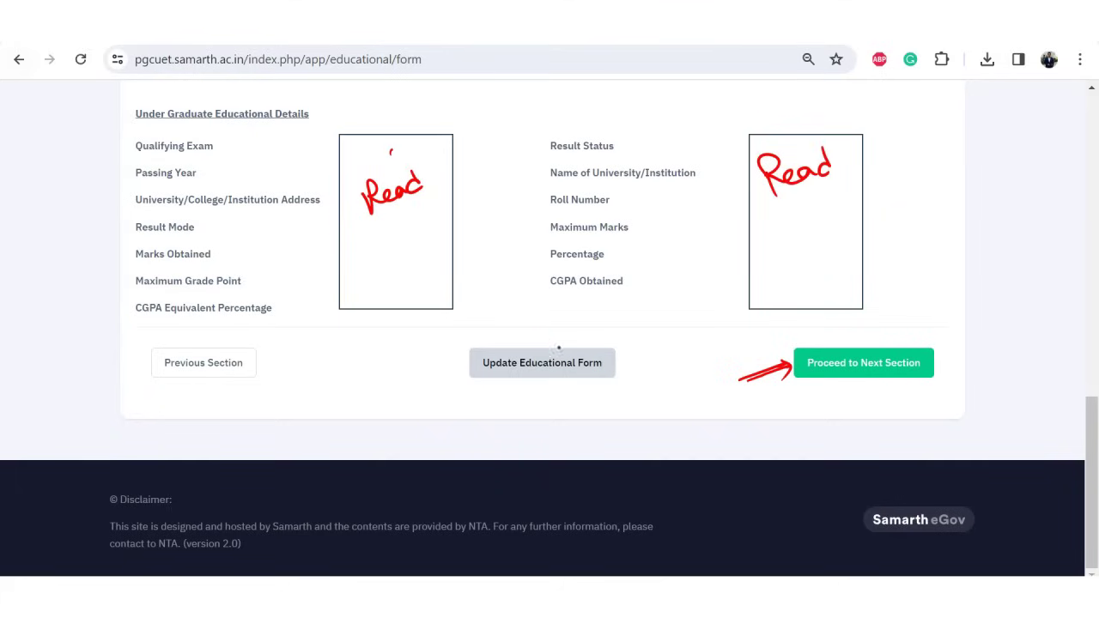
pyautogui.moveTo(641, 352)
pyautogui.mouseDown()
pyautogui.moveTo(468, 337)
pyautogui.moveTo(661, 365)
pyautogui.moveTo(644, 341)
pyautogui.mouseUp()
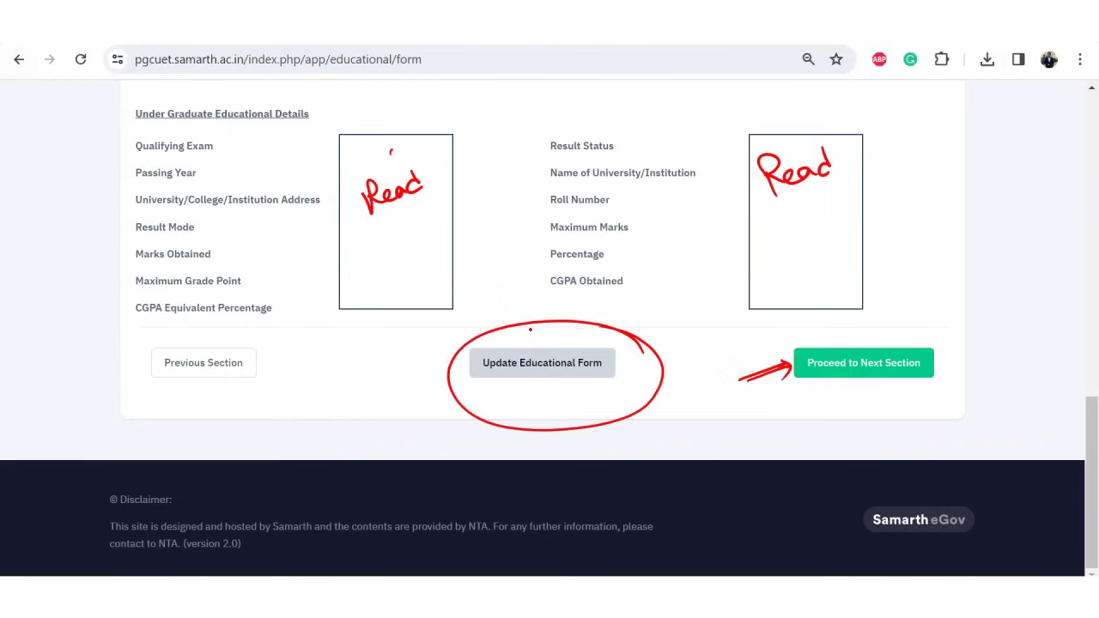
pyautogui.moveTo(832, 413); pyautogui.dragTo(859, 384)
pyautogui.moveTo(853, 391); pyautogui.dragTo(870, 391)
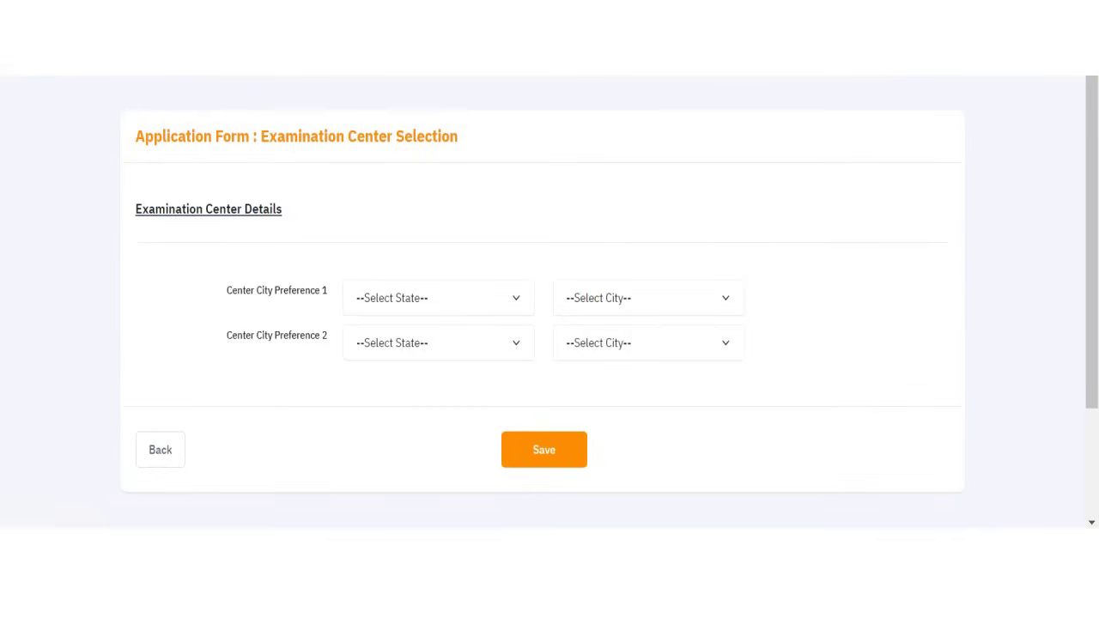
pyautogui.moveTo(315, 314); pyautogui.dragTo(359, 306)
pyautogui.moveTo(446, 288); pyautogui.dragTo(436, 309)
pyautogui.moveTo(450, 291)
pyautogui.mouseDown()
pyautogui.moveTo(466, 290)
pyautogui.moveTo(459, 306)
pyautogui.mouseUp()
pyautogui.moveTo(468, 307); pyautogui.dragTo(480, 299)
pyautogui.moveTo(477, 290); pyautogui.dragTo(489, 288)
pyautogui.moveTo(483, 289); pyautogui.dragTo(484, 307)
pyautogui.moveTo(646, 247)
pyautogui.mouseDown()
pyautogui.moveTo(673, 268)
pyautogui.moveTo(670, 289)
pyautogui.mouseUp()
pyautogui.moveTo(659, 276); pyautogui.dragTo(682, 276)
pyautogui.moveTo(382, 397)
pyautogui.mouseDown()
pyautogui.moveTo(417, 377)
pyautogui.moveTo(416, 349)
pyautogui.mouseUp()
pyautogui.moveTo(407, 359)
pyautogui.mouseDown()
pyautogui.moveTo(417, 348)
pyautogui.moveTo(427, 356)
pyautogui.mouseUp()
pyautogui.moveTo(502, 289); pyautogui.dragTo(502, 306)
pyautogui.moveTo(492, 298); pyautogui.dragTo(502, 302)
pyautogui.moveTo(643, 397)
pyautogui.mouseDown()
pyautogui.moveTo(659, 352)
pyautogui.moveTo(669, 358)
pyautogui.mouseUp()
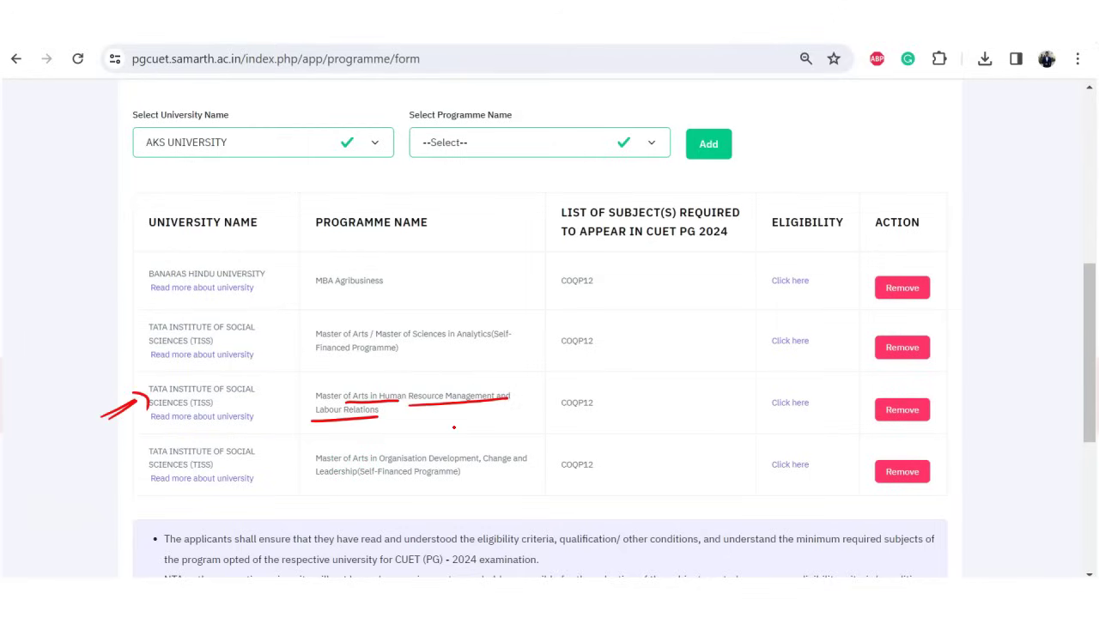
# Underline the Organisation Development, Change and Leadership programme name with the pen and erase all ink from the slide.
pyautogui.moveTo(363, 462); pyautogui.dragTo(531, 456)
pyautogui.moveTo(312, 484); pyautogui.dragTo(477, 470)
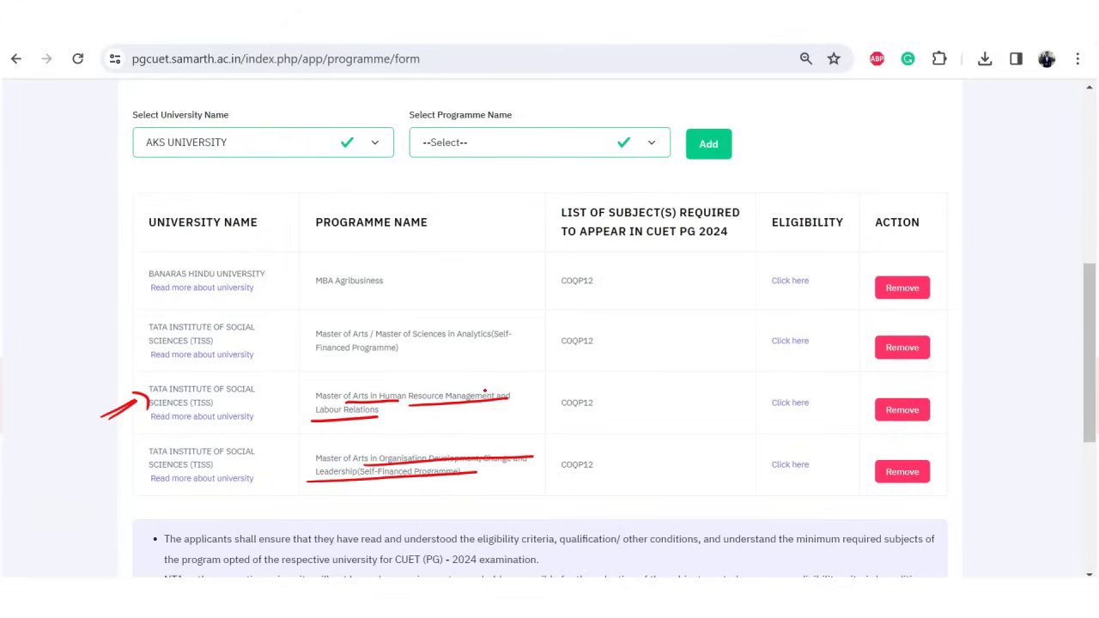
pyautogui.press('e')
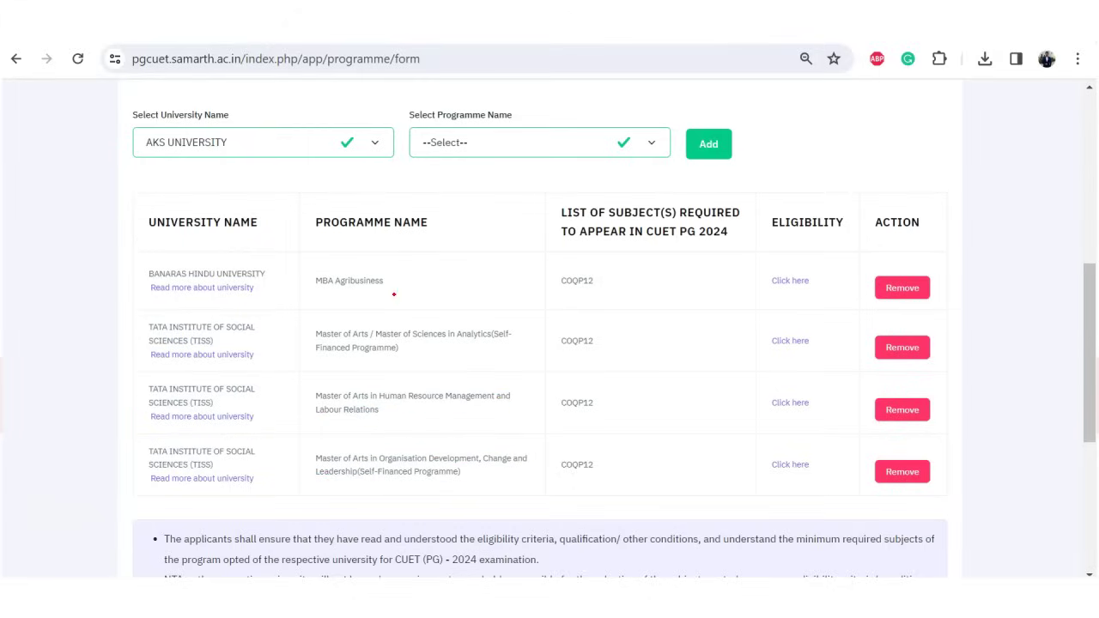
# Underline the Analytics programme name and draw pen arrows to the university and programme selection fields.
pyautogui.moveTo(426, 342); pyautogui.dragTo(520, 339)
pyautogui.moveTo(58, 183); pyautogui.dragTo(117, 157)
pyautogui.moveTo(105, 149)
pyautogui.mouseDown()
pyautogui.moveTo(118, 158)
pyautogui.moveTo(113, 169)
pyautogui.mouseUp()
pyautogui.moveTo(540, 93)
pyautogui.mouseDown()
pyautogui.moveTo(548, 122)
pyautogui.moveTo(562, 111)
pyautogui.mouseUp()
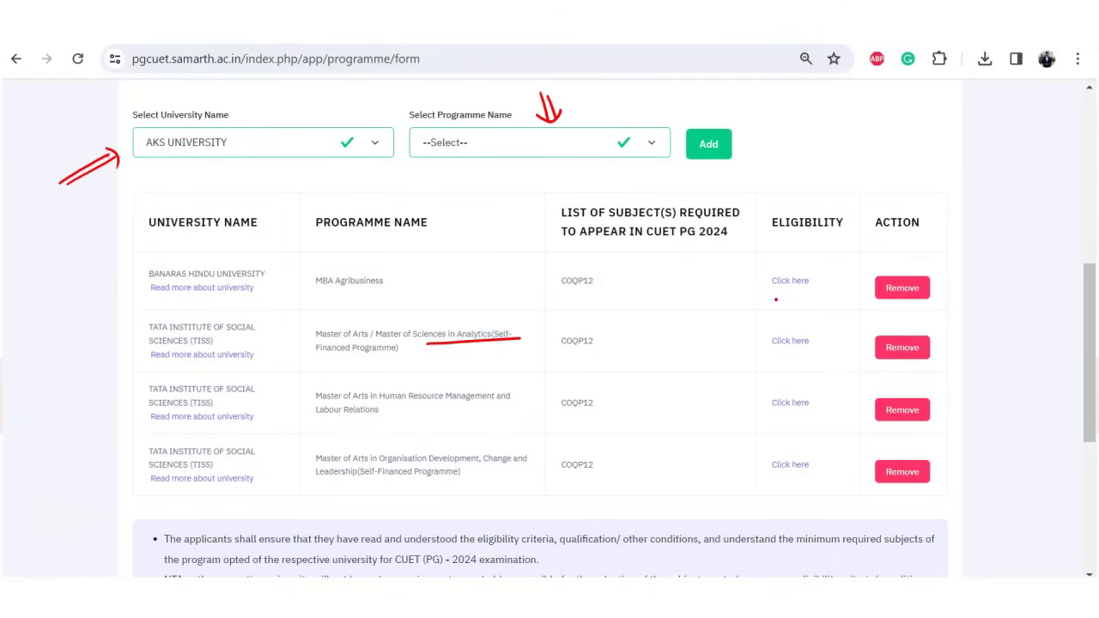
# Circle the eligibility link of the Banaras Hindu University row and mark its COQP12 subject code.
pyautogui.moveTo(820, 274); pyautogui.dragTo(752, 268)
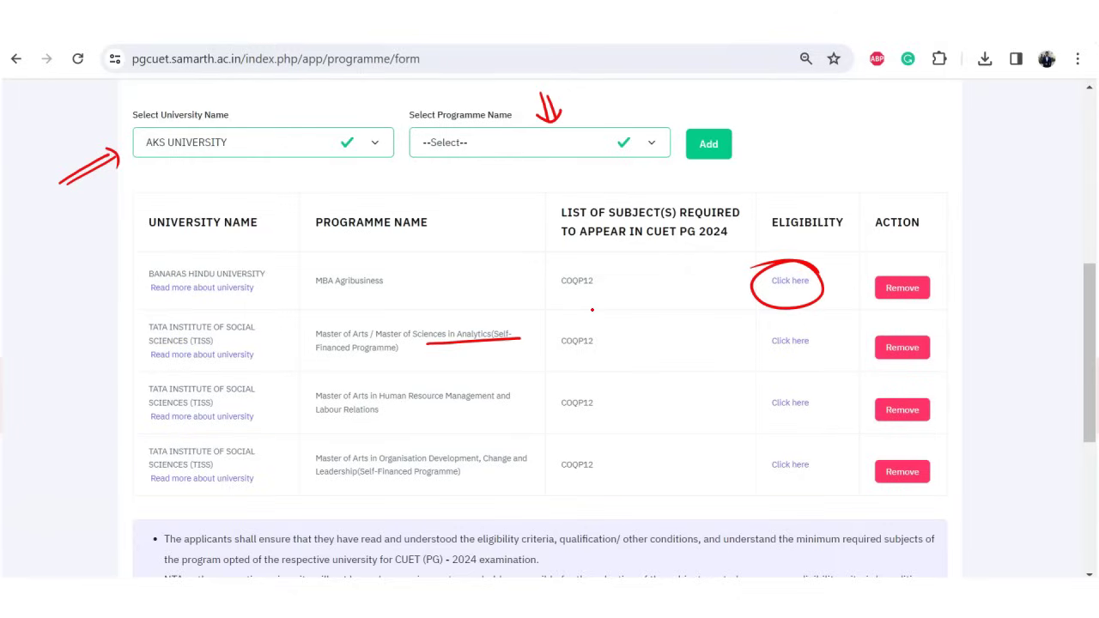
pyautogui.moveTo(556, 289)
pyautogui.mouseDown()
pyautogui.moveTo(610, 265)
pyautogui.moveTo(556, 293)
pyautogui.mouseUp()
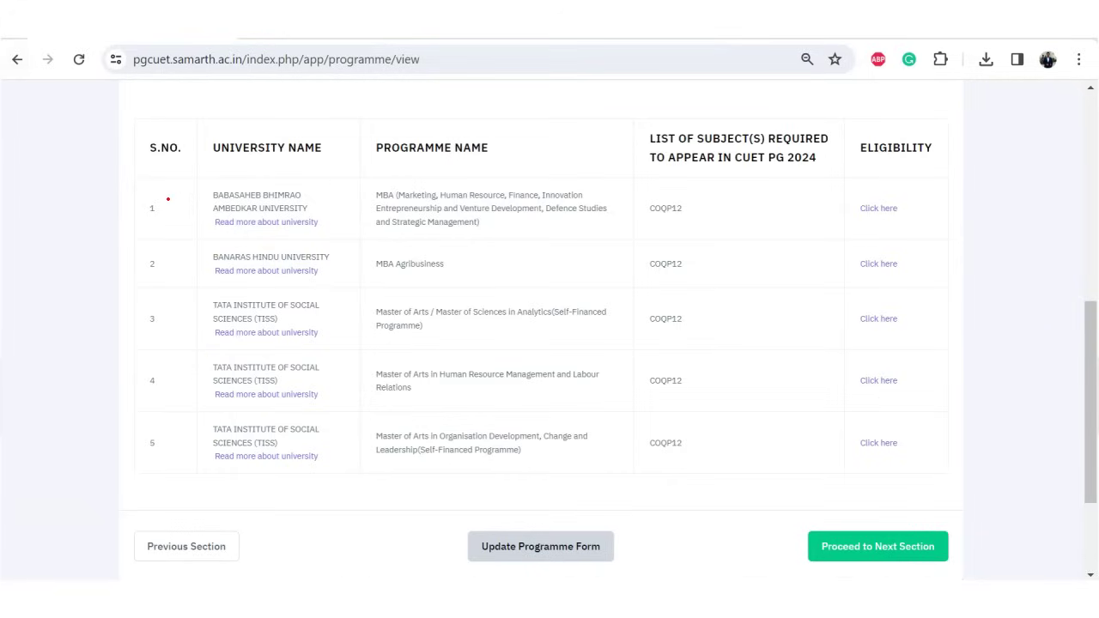
# Draw a pen arrow to each of the five rows in the saved programme table.
pyautogui.moveTo(74, 237); pyautogui.dragTo(133, 215)
pyautogui.moveTo(92, 291)
pyautogui.mouseDown()
pyautogui.moveTo(148, 260)
pyautogui.moveTo(153, 273)
pyautogui.mouseUp()
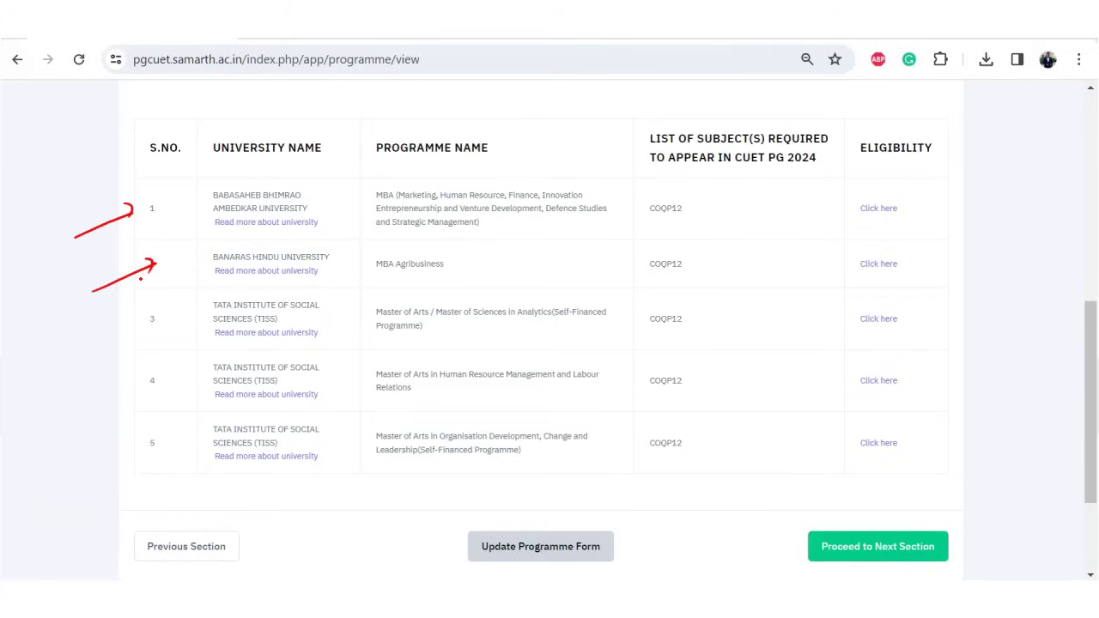
pyautogui.moveTo(77, 347)
pyautogui.mouseDown()
pyautogui.moveTo(129, 321)
pyautogui.moveTo(132, 339)
pyautogui.mouseUp()
pyautogui.moveTo(93, 379)
pyautogui.mouseDown()
pyautogui.moveTo(132, 364)
pyautogui.moveTo(135, 376)
pyautogui.mouseUp()
pyautogui.moveTo(97, 434); pyautogui.dragTo(137, 424)
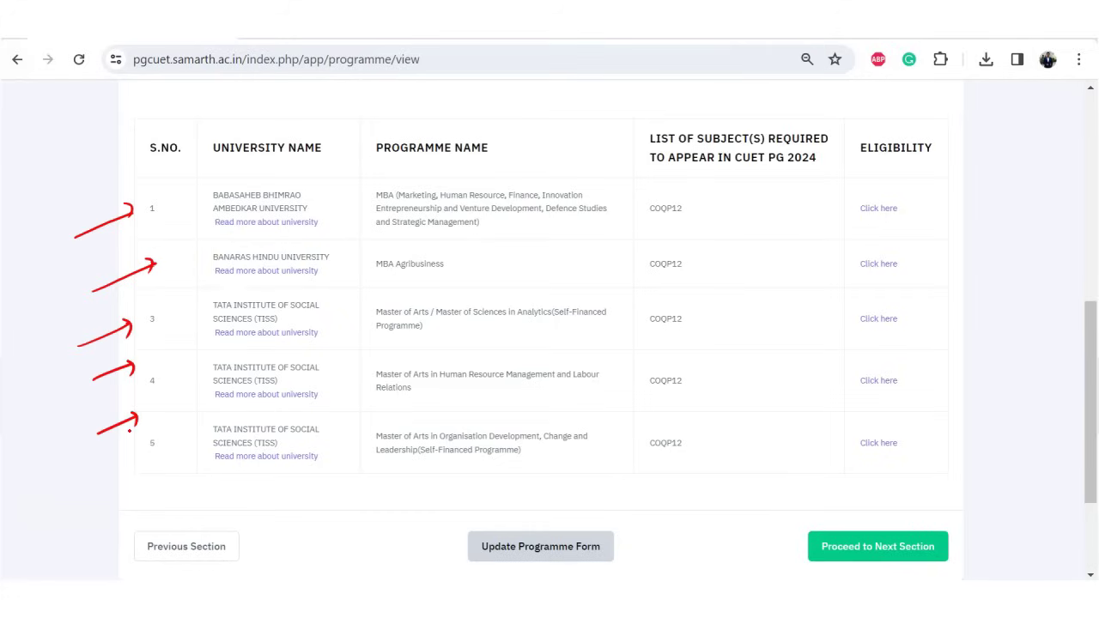
# Underline the five eligibility links, circle the column of COQP12 codes, and mark Proceed to Next Section.
pyautogui.moveTo(838, 218); pyautogui.dragTo(923, 215)
pyautogui.moveTo(848, 267); pyautogui.dragTo(920, 267)
pyautogui.moveTo(838, 329); pyautogui.dragTo(914, 332)
pyautogui.moveTo(832, 396); pyautogui.dragTo(908, 390)
pyautogui.moveTo(856, 445); pyautogui.dragTo(929, 444)
pyautogui.moveTo(683, 194)
pyautogui.mouseDown()
pyautogui.moveTo(700, 230)
pyautogui.moveTo(747, 224)
pyautogui.moveTo(650, 179)
pyautogui.mouseUp()
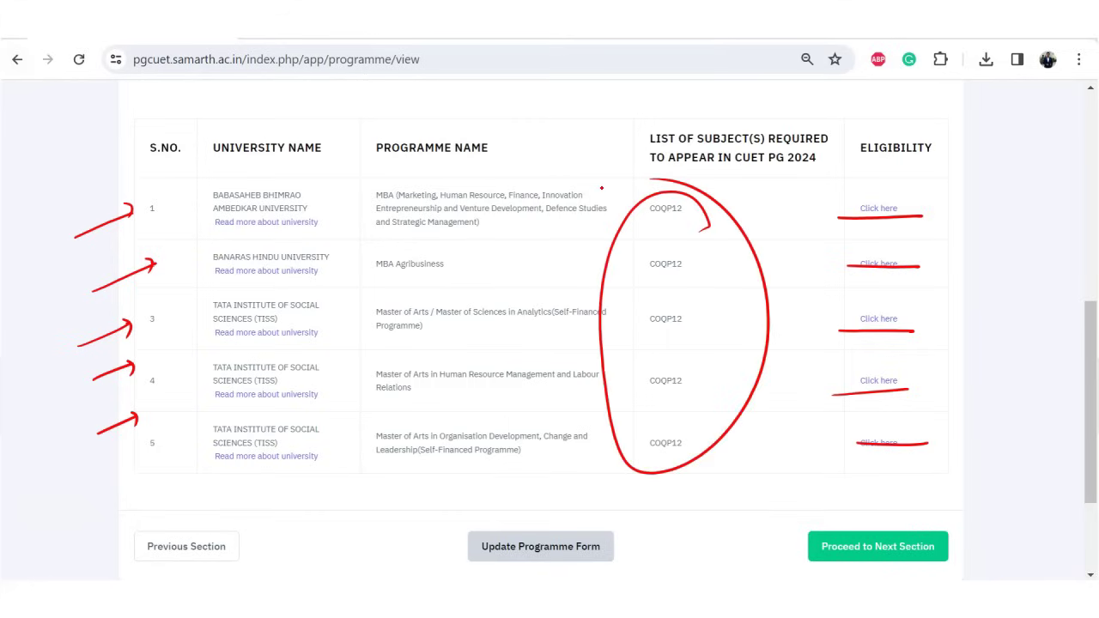
pyautogui.moveTo(750, 564)
pyautogui.mouseDown()
pyautogui.moveTo(801, 550)
pyautogui.moveTo(794, 571)
pyautogui.mouseUp()
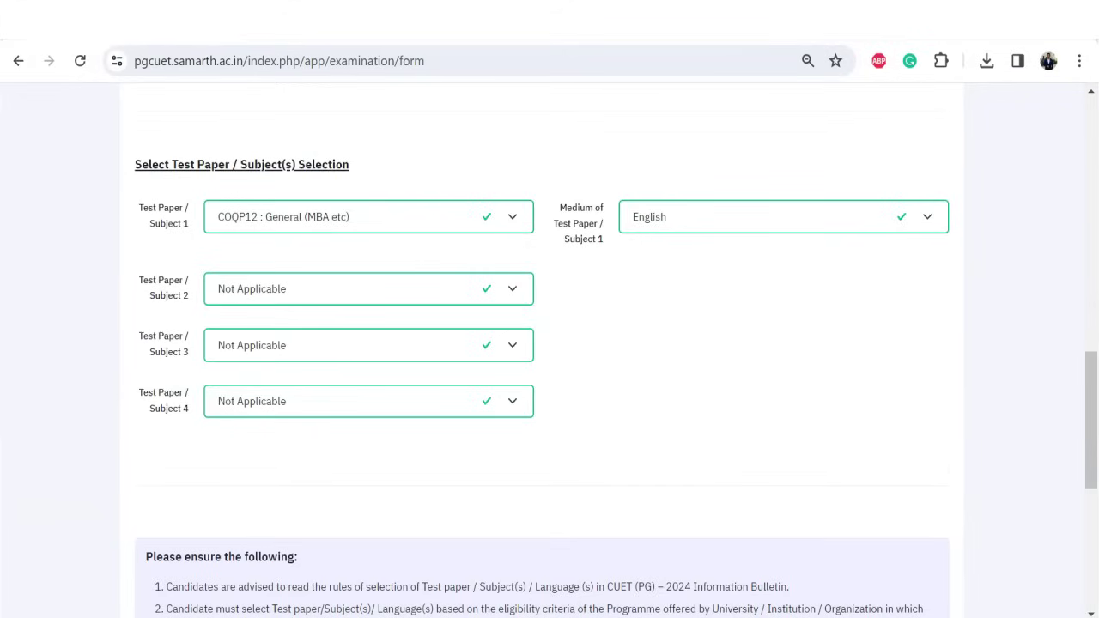
# Point an arrow at COQP12 : General (MBA etc), underline its code, and handwrite "COQP - 11" beside the Test Paper / Subject 2 field.
pyautogui.moveTo(375, 217)
pyautogui.mouseDown()
pyautogui.moveTo(430, 190)
pyautogui.moveTo(378, 221)
pyautogui.moveTo(397, 225)
pyautogui.mouseUp()
pyautogui.moveTo(213, 232); pyautogui.dragTo(281, 224)
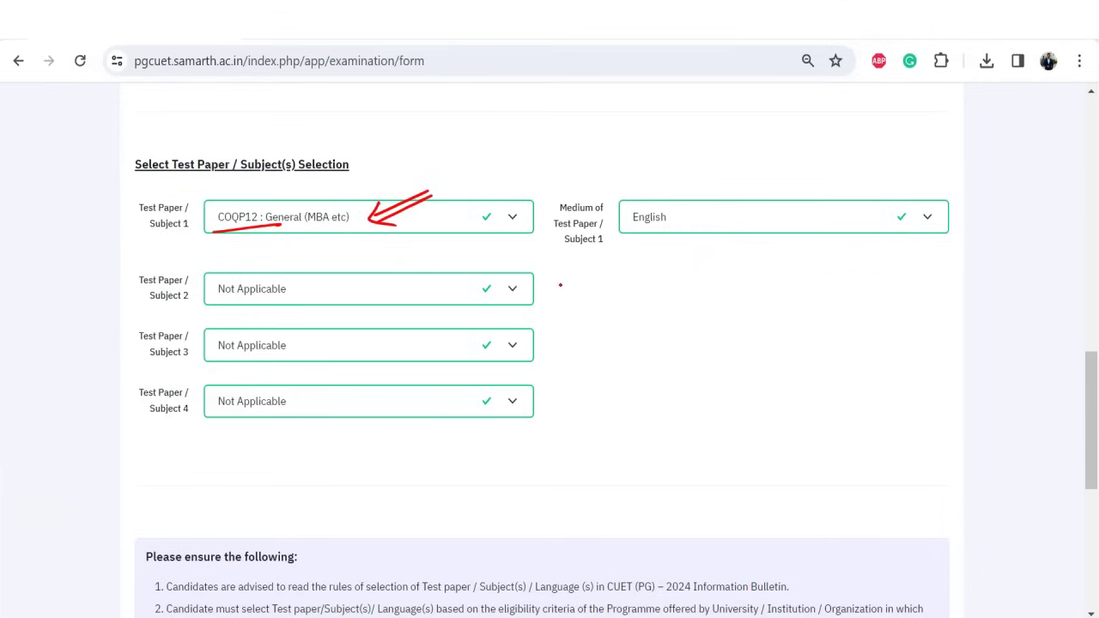
pyautogui.moveTo(571, 290)
pyautogui.mouseDown()
pyautogui.moveTo(576, 303)
pyautogui.moveTo(597, 280)
pyautogui.moveTo(617, 297)
pyautogui.moveTo(678, 297)
pyautogui.mouseUp()
pyautogui.moveTo(686, 274); pyautogui.dragTo(692, 296)
# Draw arrows to Test Paper / Subject 2, the medium of Subject 1 and Subject 3, and erase all ink from the slide.
pyautogui.moveTo(127, 326)
pyautogui.mouseDown()
pyautogui.moveTo(194, 297)
pyautogui.moveTo(189, 307)
pyautogui.mouseUp()
pyautogui.moveTo(668, 178)
pyautogui.mouseDown()
pyautogui.moveTo(675, 163)
pyautogui.moveTo(694, 196)
pyautogui.mouseUp()
pyautogui.moveTo(683, 189); pyautogui.dragTo(701, 186)
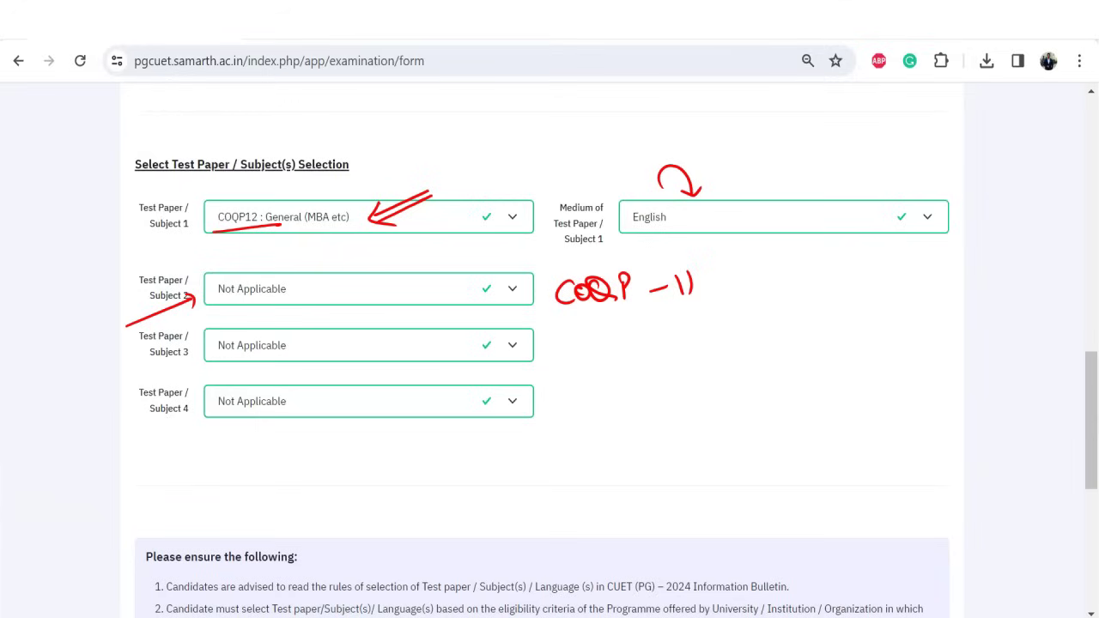
pyautogui.moveTo(140, 371); pyautogui.dragTo(206, 346)
pyautogui.moveTo(197, 342); pyautogui.dragTo(201, 355)
pyautogui.press('e')
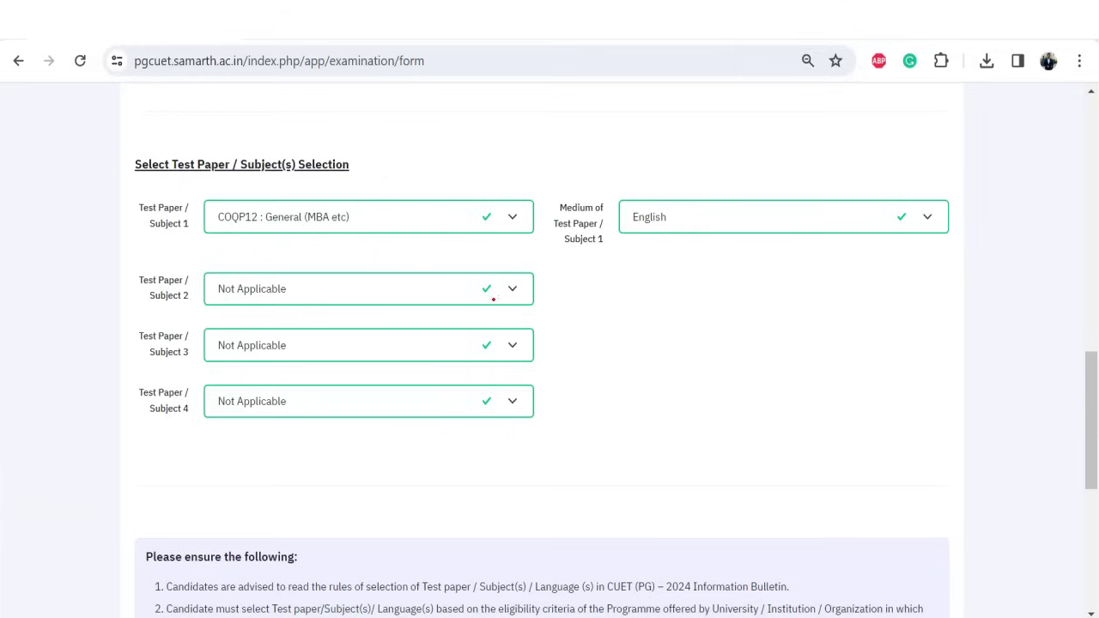
# Draw pen arrows pointing at the three Not Applicable selections for Test Paper / Subject 2, 3 and 4.
pyautogui.moveTo(542, 290)
pyautogui.mouseDown()
pyautogui.moveTo(590, 285)
pyautogui.moveTo(541, 291)
pyautogui.mouseUp()
pyautogui.moveTo(541, 291); pyautogui.dragTo(553, 303)
pyautogui.moveTo(542, 345)
pyautogui.mouseDown()
pyautogui.moveTo(589, 340)
pyautogui.moveTo(542, 343)
pyautogui.mouseUp()
pyautogui.moveTo(541, 344); pyautogui.dragTo(551, 351)
pyautogui.moveTo(543, 398)
pyautogui.mouseDown()
pyautogui.moveTo(590, 395)
pyautogui.moveTo(543, 398)
pyautogui.mouseUp()
pyautogui.moveTo(543, 397); pyautogui.dragTo(556, 405)
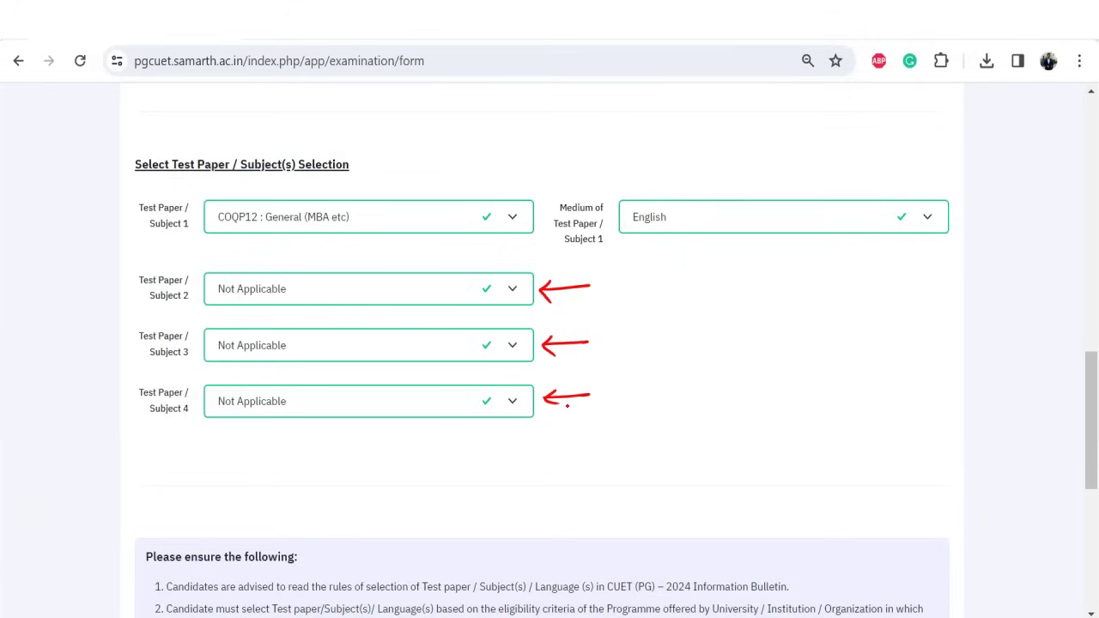
# Add double-stroke pen arrows pointing at the labels of Test Paper / Subject 2, 3 and 4.
pyautogui.moveTo(92, 317); pyautogui.dragTo(148, 292)
pyautogui.moveTo(97, 319)
pyautogui.mouseDown()
pyautogui.moveTo(146, 295)
pyautogui.moveTo(151, 308)
pyautogui.mouseUp()
pyautogui.moveTo(93, 373); pyautogui.dragTo(135, 348)
pyautogui.moveTo(95, 376)
pyautogui.mouseDown()
pyautogui.moveTo(134, 352)
pyautogui.moveTo(140, 362)
pyautogui.mouseUp()
pyautogui.moveTo(97, 433); pyautogui.dragTo(140, 410)
pyautogui.moveTo(97, 435); pyautogui.dragTo(151, 420)
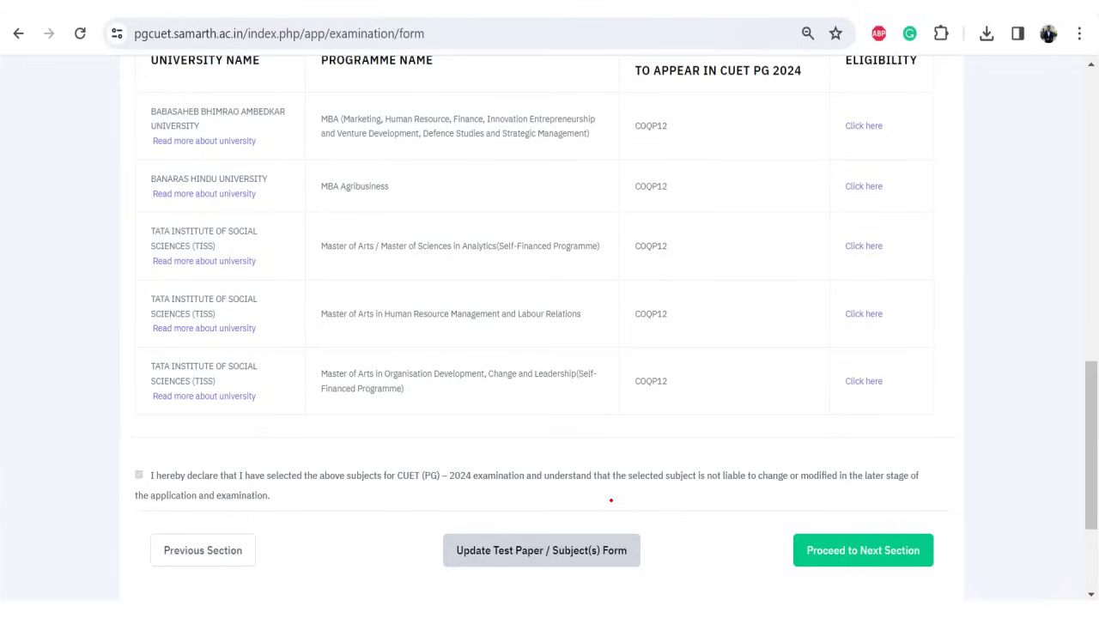
# Circle Update Test Paper / Subject(s) Form and the declaration checkbox, and draw an arrow to Proceed to Next Section.
pyautogui.moveTo(647, 512)
pyautogui.mouseDown()
pyautogui.moveTo(658, 524)
pyautogui.moveTo(402, 581)
pyautogui.moveTo(556, 503)
pyautogui.mouseUp()
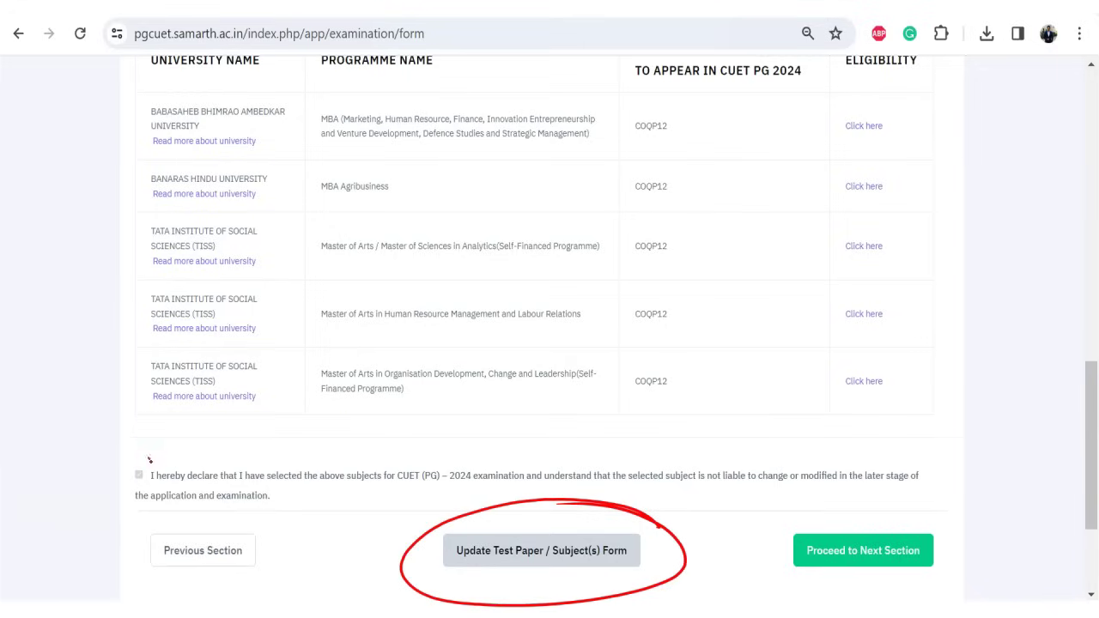
pyautogui.moveTo(147, 459); pyautogui.dragTo(122, 477)
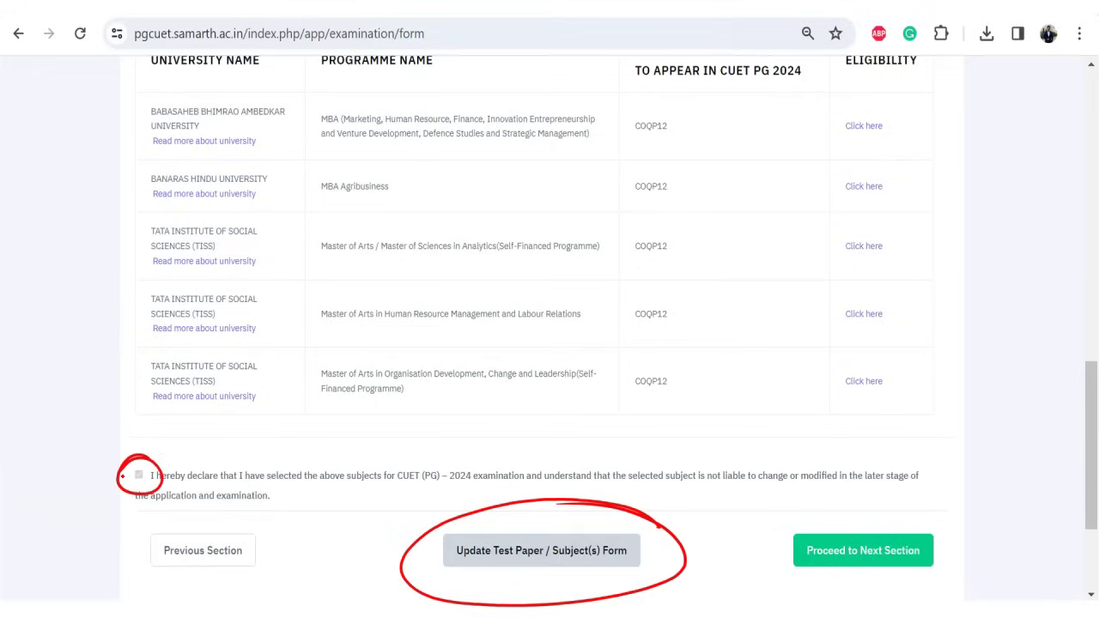
pyautogui.moveTo(751, 559); pyautogui.dragTo(785, 550)
pyautogui.moveTo(778, 541); pyautogui.dragTo(783, 565)
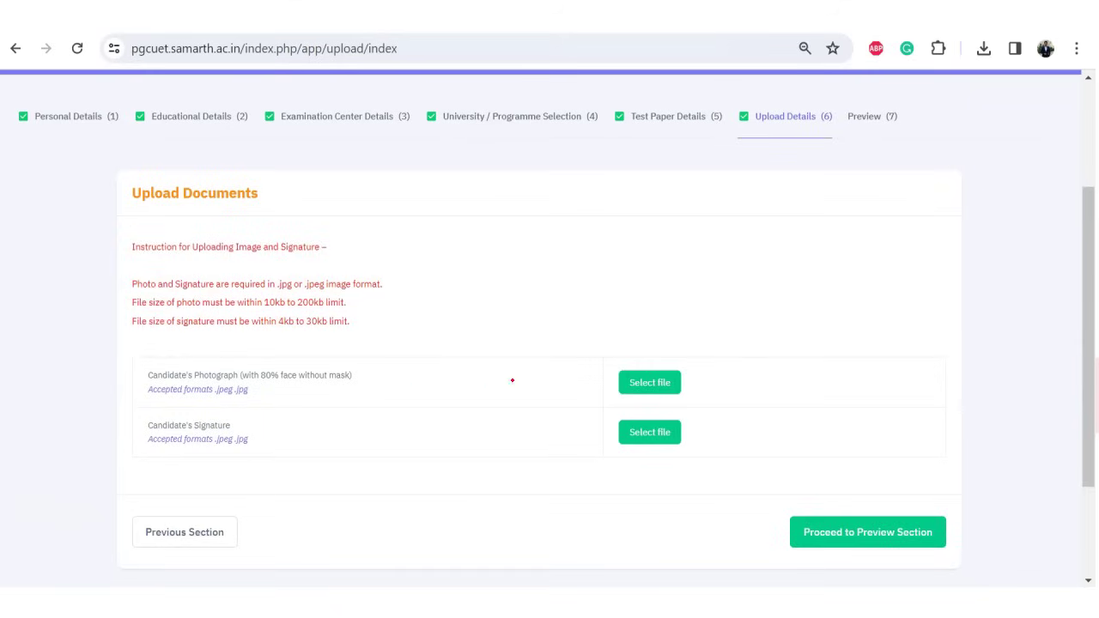
# Draw a double arrow to the photograph's Select file button and underline the 10kb to 200kb photo size limit.
pyautogui.moveTo(519, 388); pyautogui.dragTo(565, 387)
pyautogui.moveTo(560, 388); pyautogui.dragTo(615, 378)
pyautogui.moveTo(262, 315); pyautogui.dragTo(349, 304)
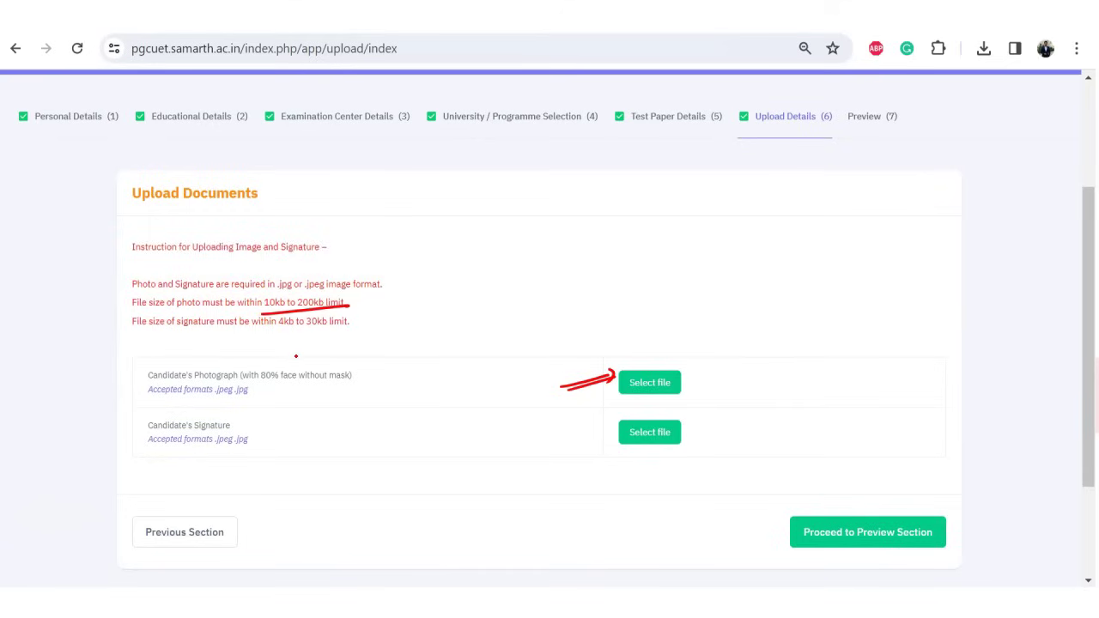
# Underline the 4kb to 30kb signature limit, circle the signature's Select file button, and mark Proceed to Preview Section.
pyautogui.moveTo(269, 334); pyautogui.dragTo(363, 326)
pyautogui.moveTo(697, 433)
pyautogui.mouseDown()
pyautogui.moveTo(667, 466)
pyautogui.moveTo(721, 422)
pyautogui.mouseUp()
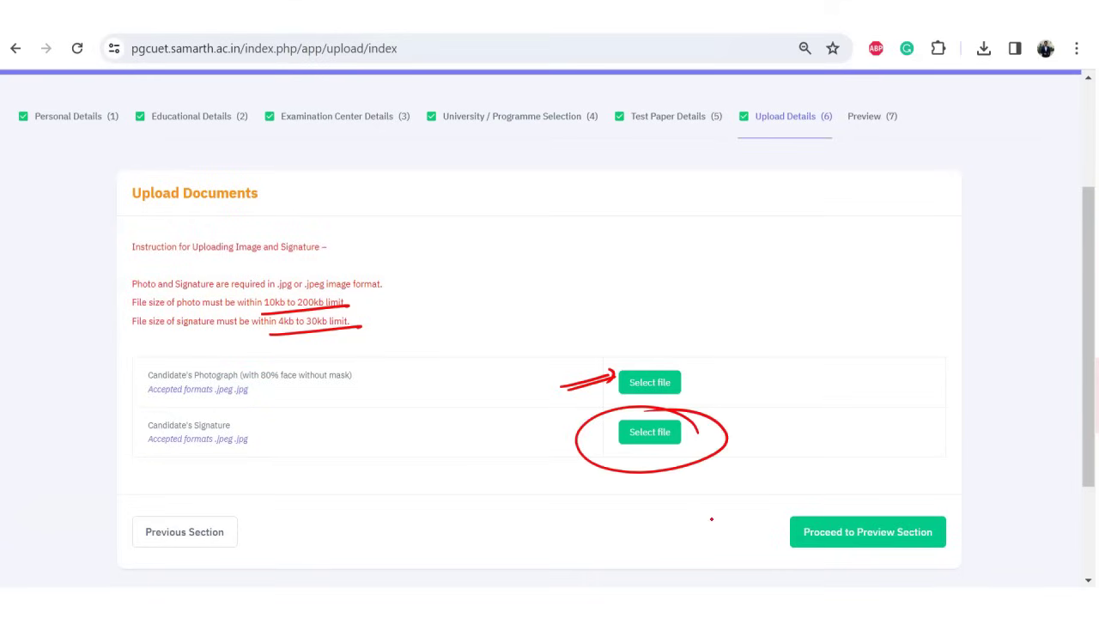
pyautogui.moveTo(706, 543)
pyautogui.mouseDown()
pyautogui.moveTo(689, 548)
pyautogui.moveTo(772, 530)
pyautogui.moveTo(762, 543)
pyautogui.mouseUp()
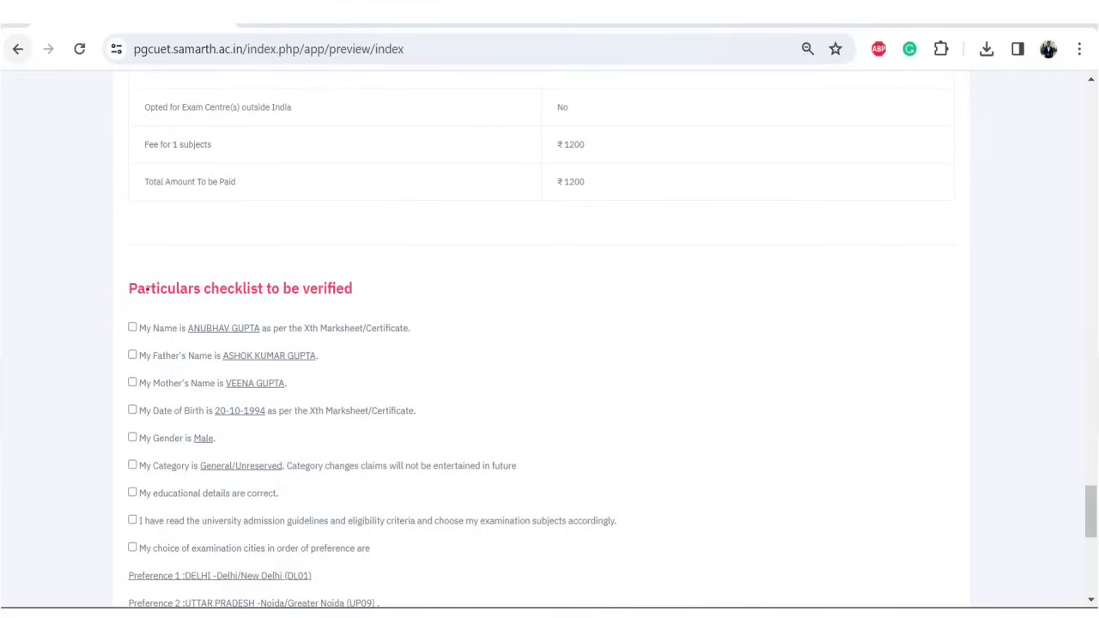
# Draw arrows to the candidate's name and father's name checkboxes and underline the Xth Marksheet/Certificate wording.
pyautogui.moveTo(93, 343); pyautogui.dragTo(128, 328)
pyautogui.moveTo(127, 328); pyautogui.dragTo(122, 341)
pyautogui.moveTo(289, 331); pyautogui.dragTo(411, 328)
pyautogui.moveTo(74, 372); pyautogui.dragTo(123, 355)
pyautogui.moveTo(122, 350); pyautogui.dragTo(130, 356)
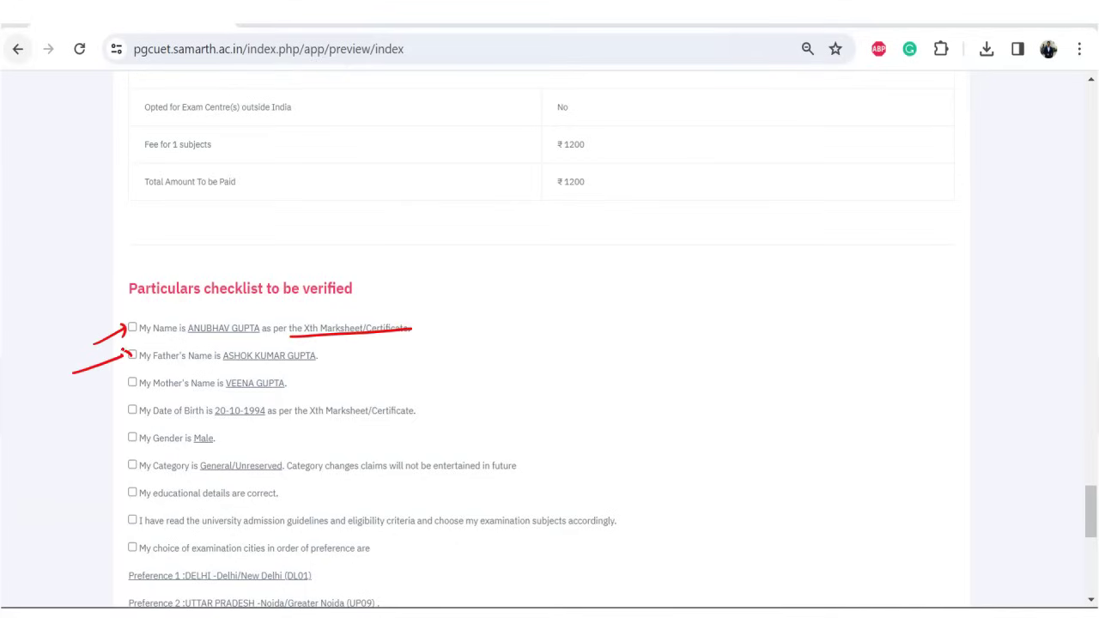
# Draw pen arrows to the mother's name, date of birth and gender checkboxes in the verification checklist.
pyautogui.moveTo(84, 396); pyautogui.dragTo(137, 384)
pyautogui.moveTo(81, 426); pyautogui.dragTo(130, 412)
pyautogui.moveTo(124, 408); pyautogui.dragTo(131, 414)
pyautogui.moveTo(84, 447); pyautogui.dragTo(124, 438)
pyautogui.moveTo(116, 433); pyautogui.dragTo(125, 440)
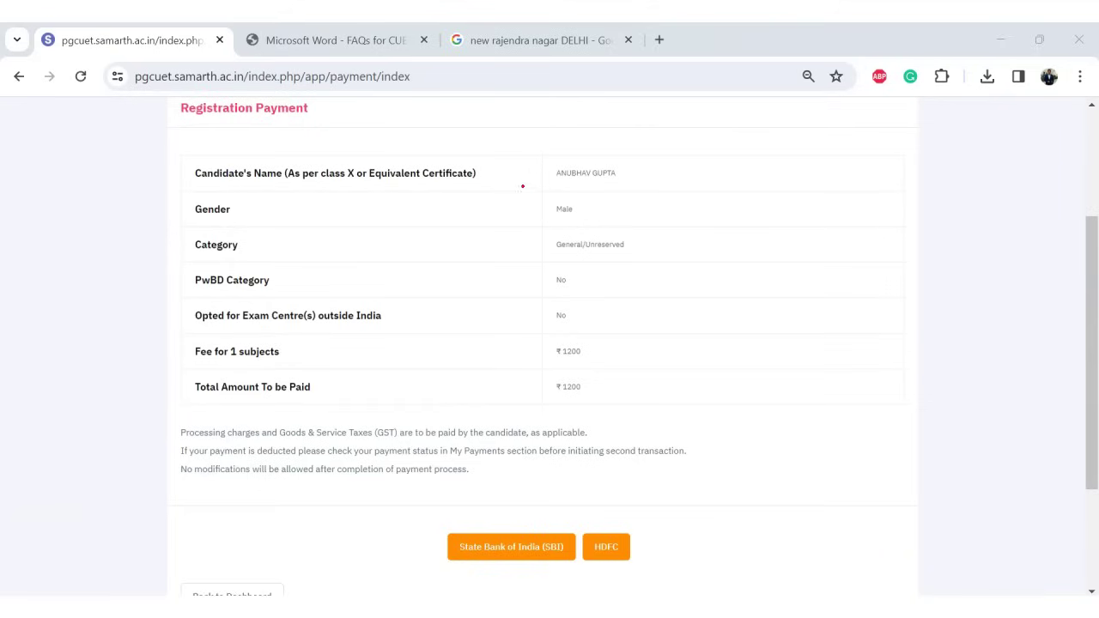
# Draw pen arrows to the candidate's name, gender, category and one-subject fee values on the Registration Payment page.
pyautogui.moveTo(496, 174)
pyautogui.mouseDown()
pyautogui.moveTo(539, 175)
pyautogui.moveTo(530, 181)
pyautogui.mouseUp()
pyautogui.moveTo(483, 208); pyautogui.dragTo(531, 213)
pyautogui.moveTo(485, 247)
pyautogui.mouseDown()
pyautogui.moveTo(530, 244)
pyautogui.moveTo(524, 251)
pyautogui.mouseUp()
pyautogui.moveTo(470, 354)
pyautogui.mouseDown()
pyautogui.moveTo(522, 351)
pyautogui.moveTo(522, 368)
pyautogui.mouseUp()
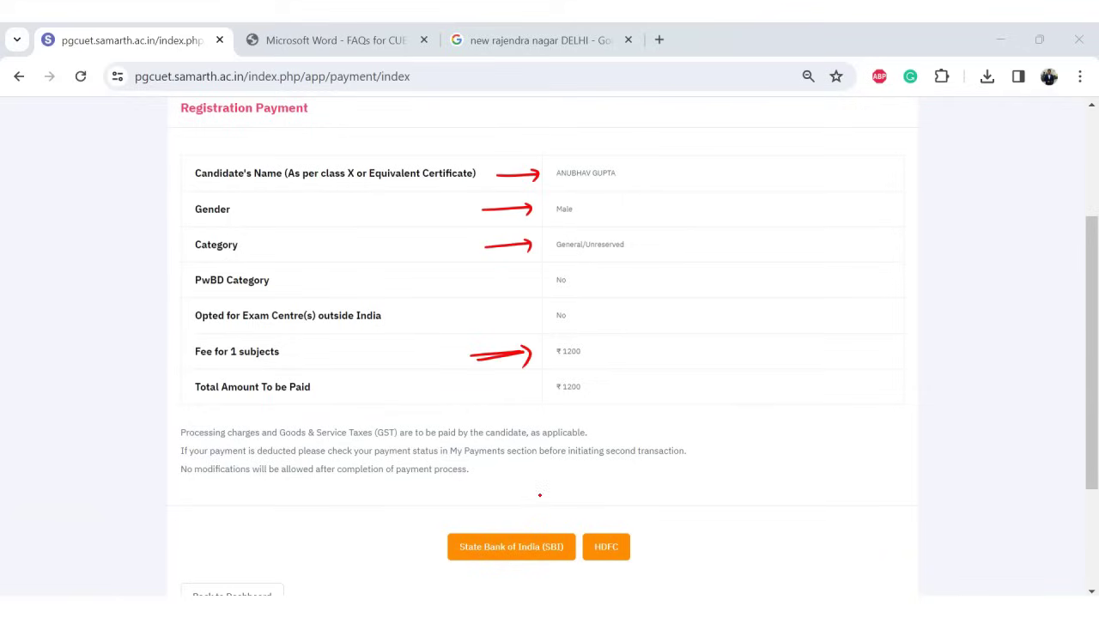
# Draw double-stroke pen arrows pointing at the State Bank of India (SBI) and HDFC payment options.
pyautogui.moveTo(512, 491)
pyautogui.mouseDown()
pyautogui.moveTo(519, 519)
pyautogui.moveTo(533, 501)
pyautogui.mouseUp()
pyautogui.moveTo(607, 502); pyautogui.dragTo(611, 520)
pyautogui.moveTo(614, 495)
pyautogui.mouseDown()
pyautogui.moveTo(620, 521)
pyautogui.moveTo(630, 508)
pyautogui.mouseUp()
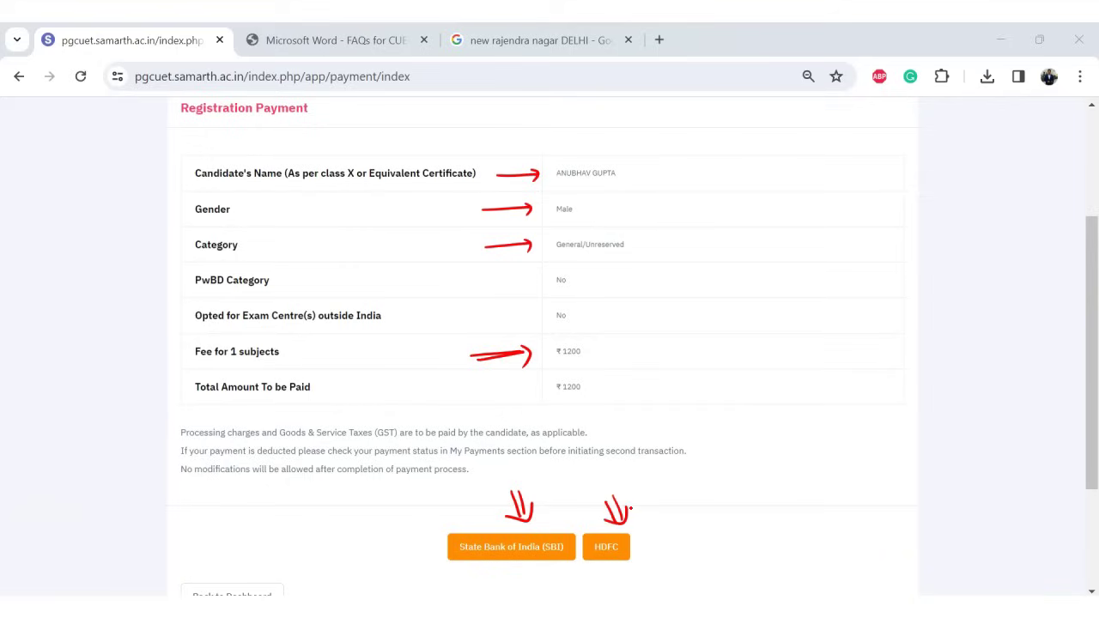